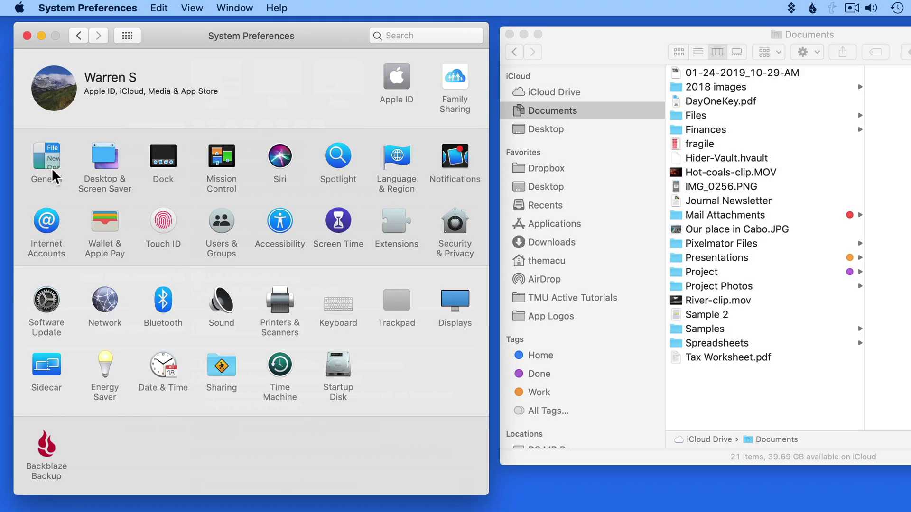
Open the General preferences and switch Appearance from Light to Auto.
click(52, 168)
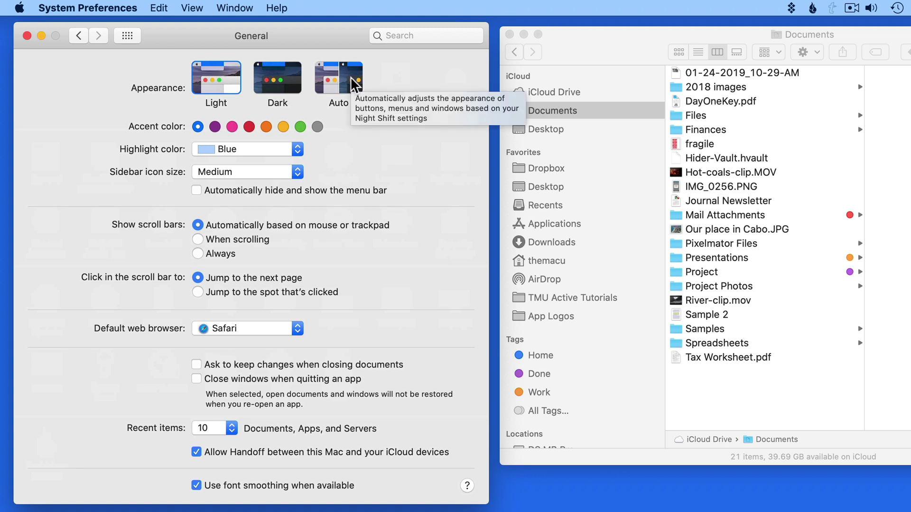
click(354, 84)
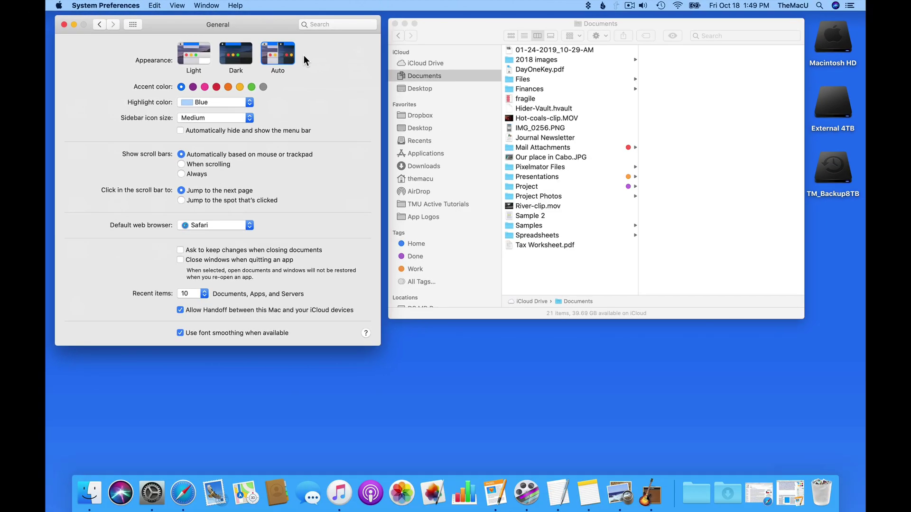
Change the appearance from Auto to Dark.
click(237, 58)
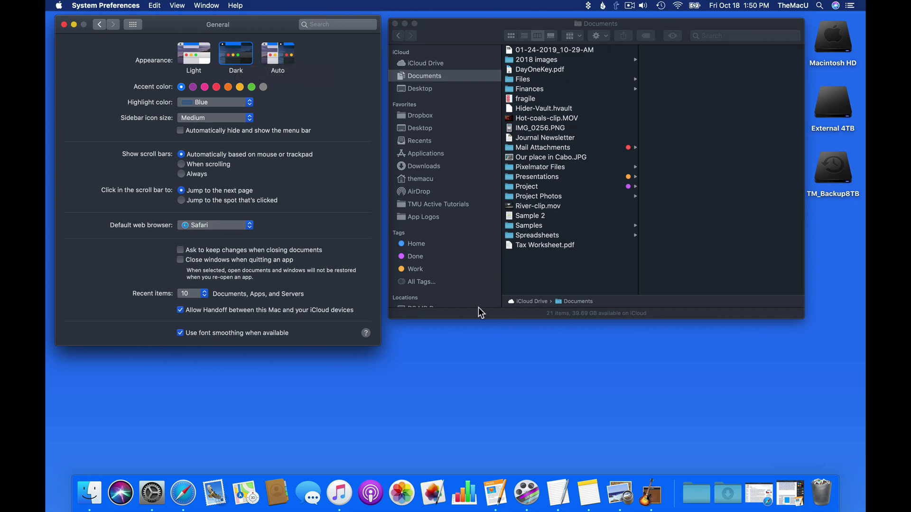
Open Notes, show the Notes folder as a gallery in Dark mode, then minimize it.
click(588, 494)
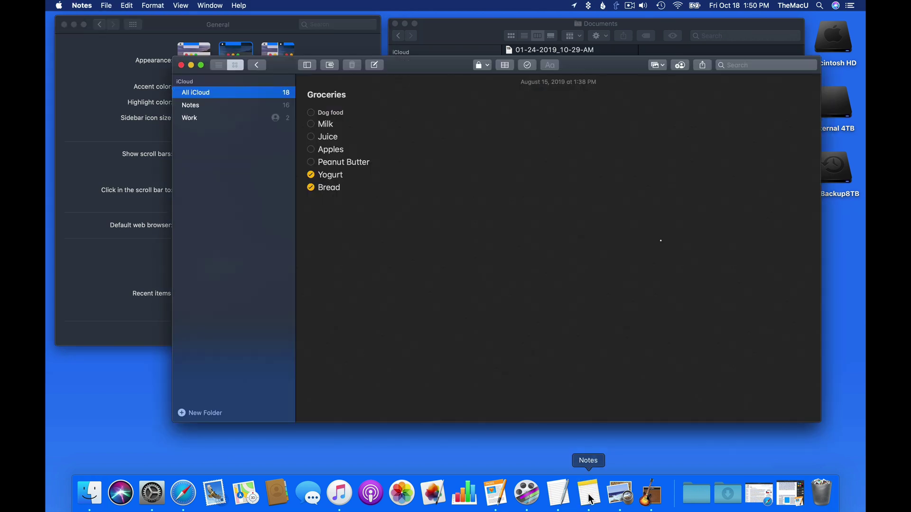
drag(423, 75, 434, 43)
click(215, 77)
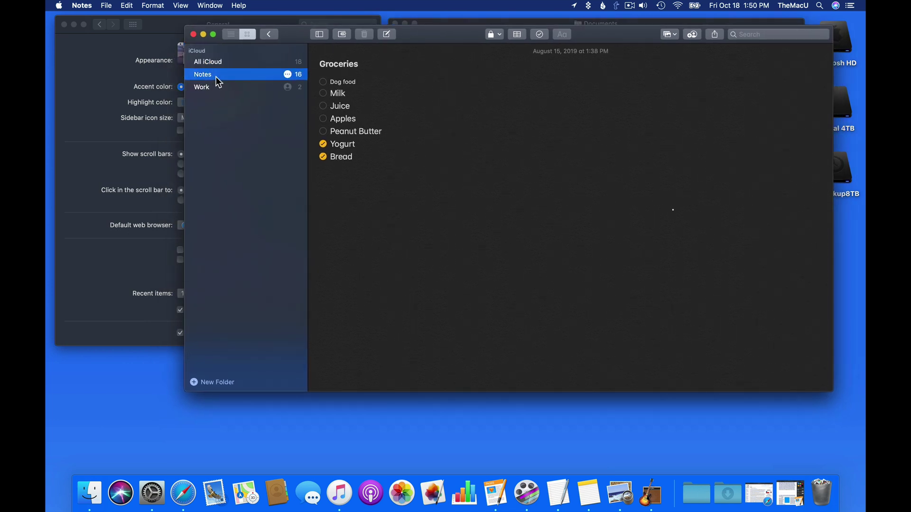
click(215, 76)
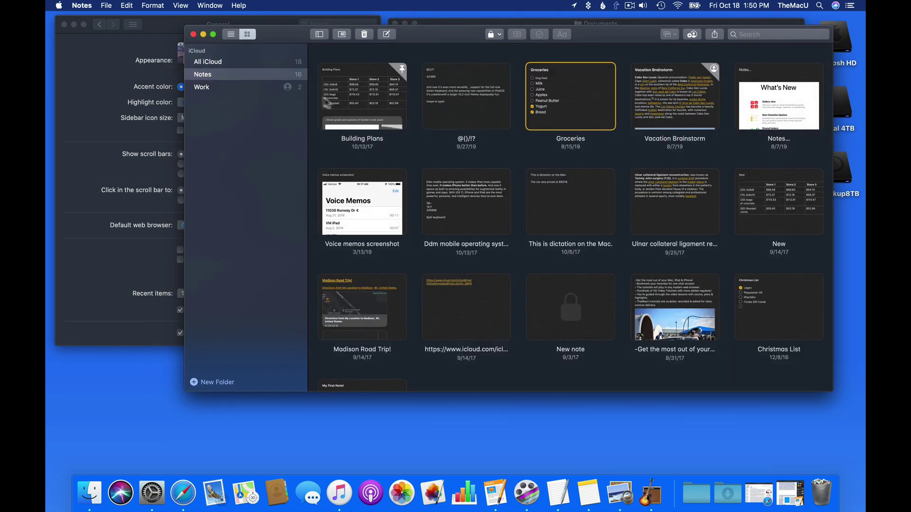
click(203, 34)
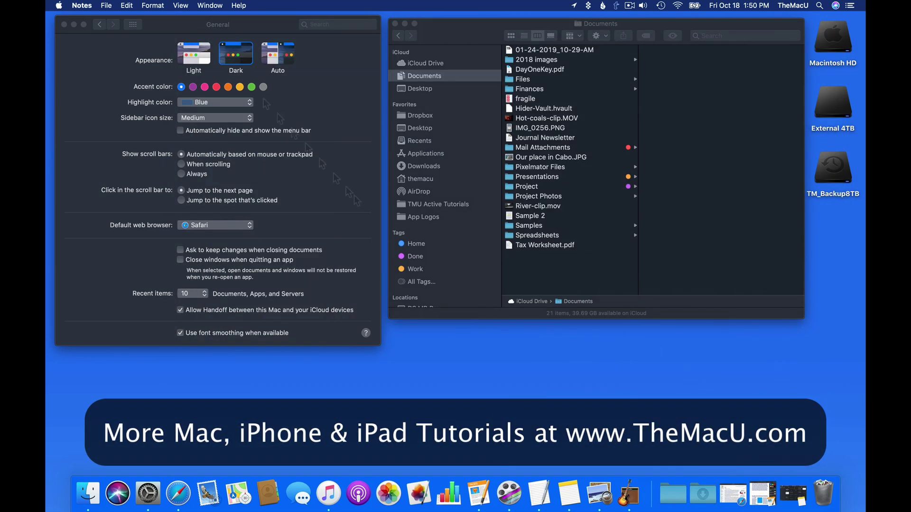
Restore the Sample 2 Pages document, view the blue shape's Arrange settings in Dark mode, then minimize it.
click(763, 496)
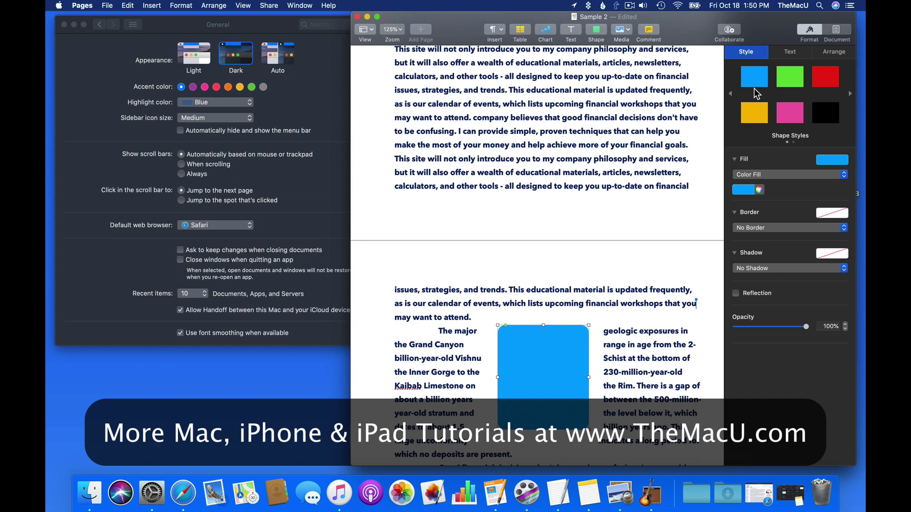
click(796, 50)
click(833, 52)
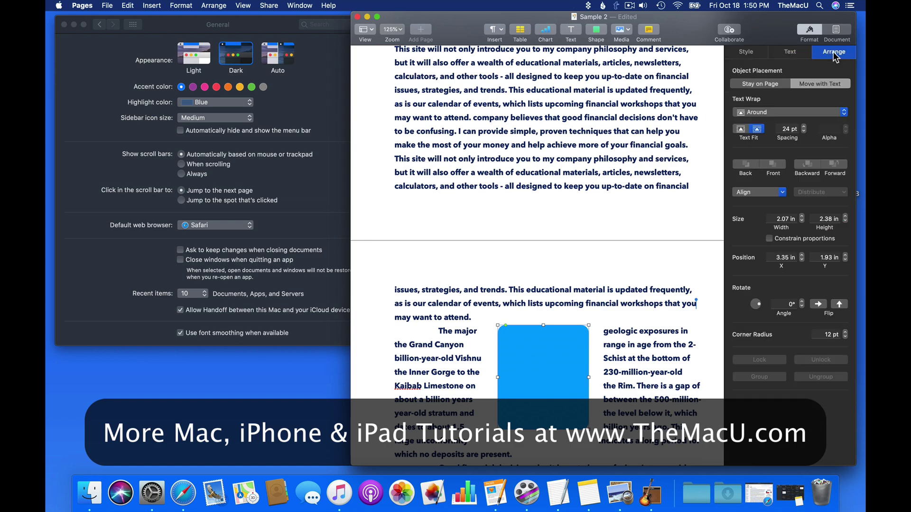
scroll(536, 190, up, 15)
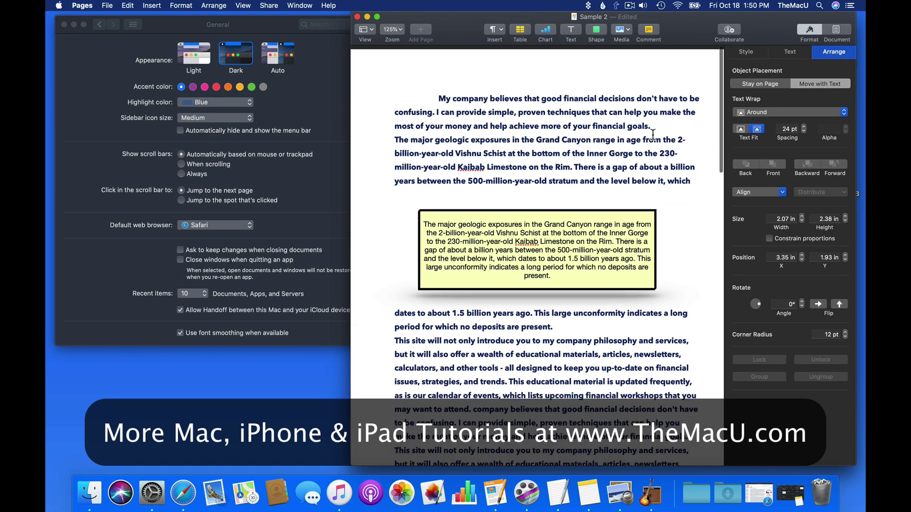
click(367, 17)
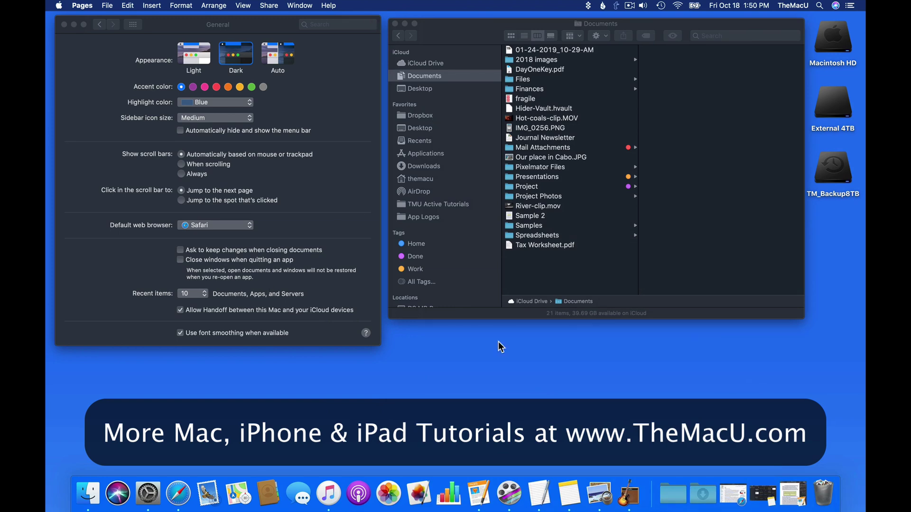
Restore Safari's Chile Wikipedia article to view it in Dark mode, then minimize it.
click(734, 498)
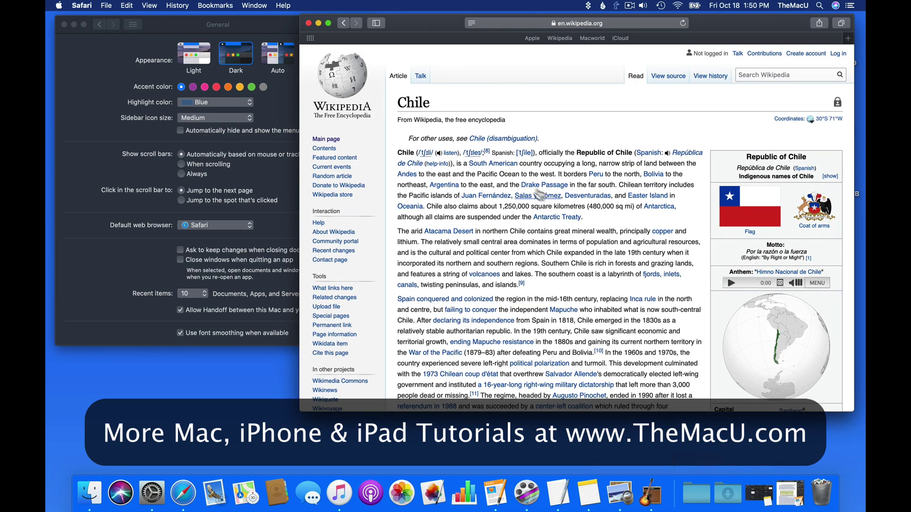
scroll(425, 65, up, 1)
click(318, 23)
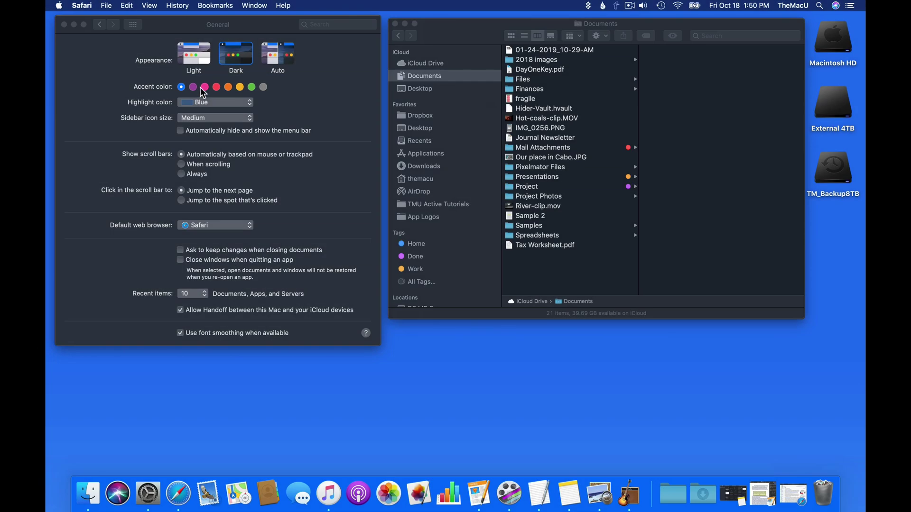
Try a pink accent colour on the Finances folder and External 4TB drive, then return to blue.
click(204, 87)
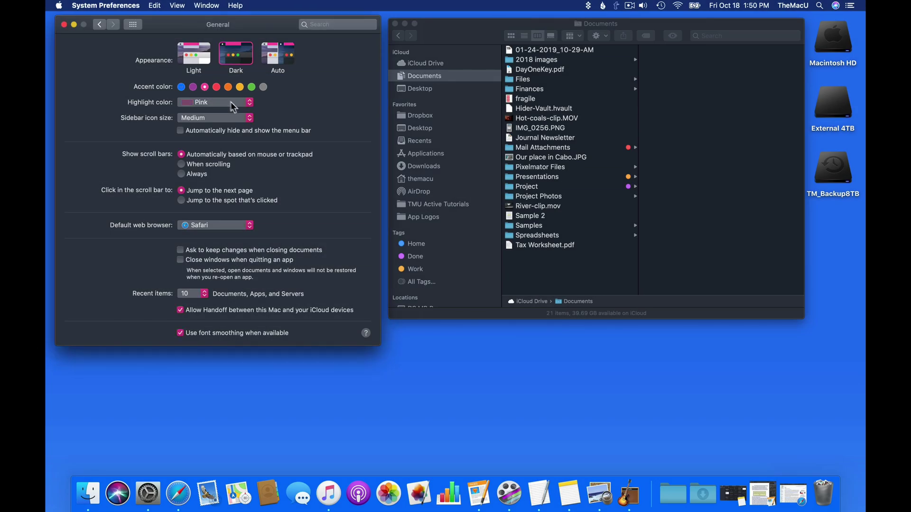
click(526, 87)
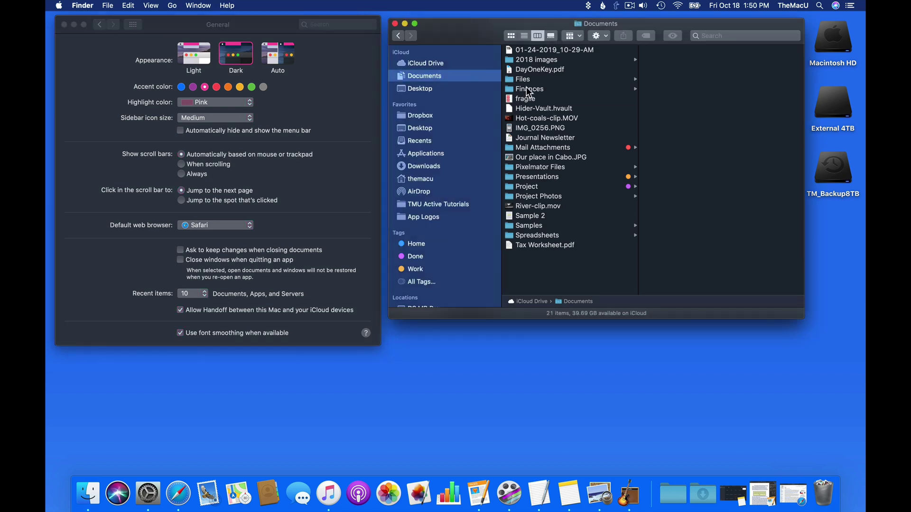
click(526, 87)
click(838, 113)
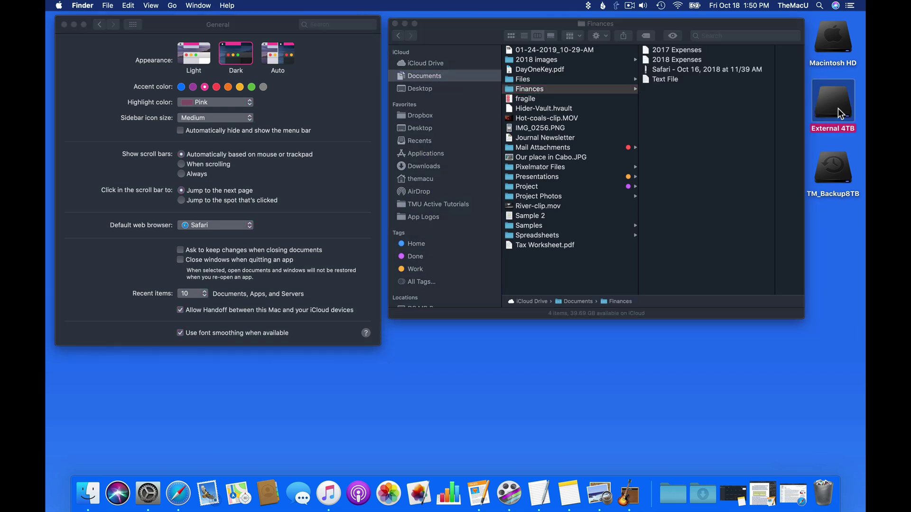
click(181, 87)
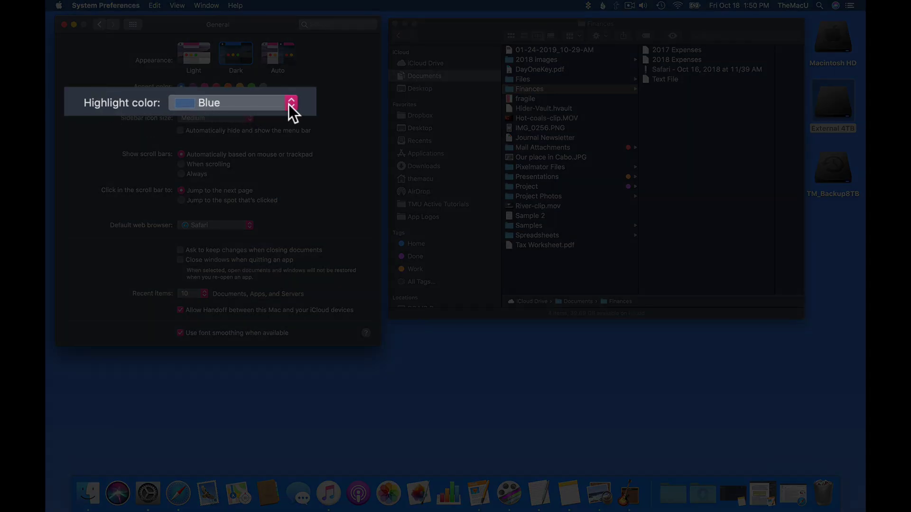
Set a custom orange-salmon highlight colour with the Other colour picker.
click(250, 103)
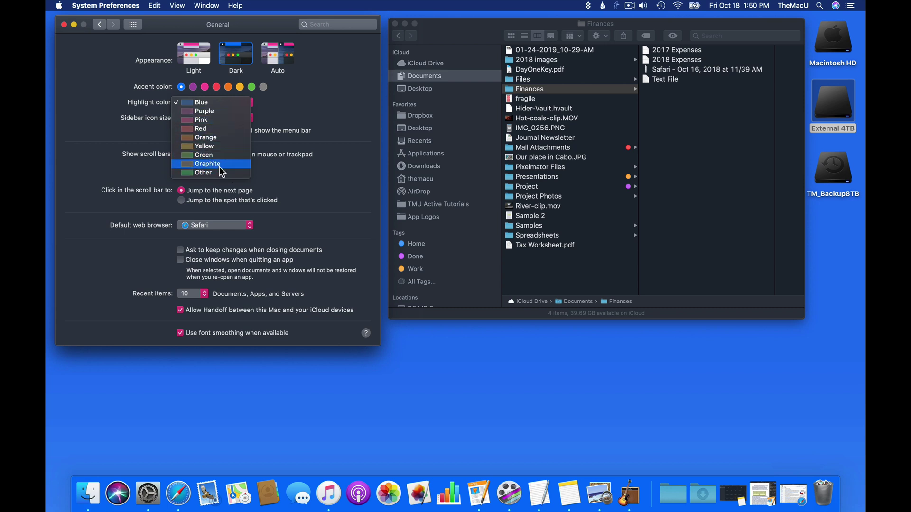
click(221, 174)
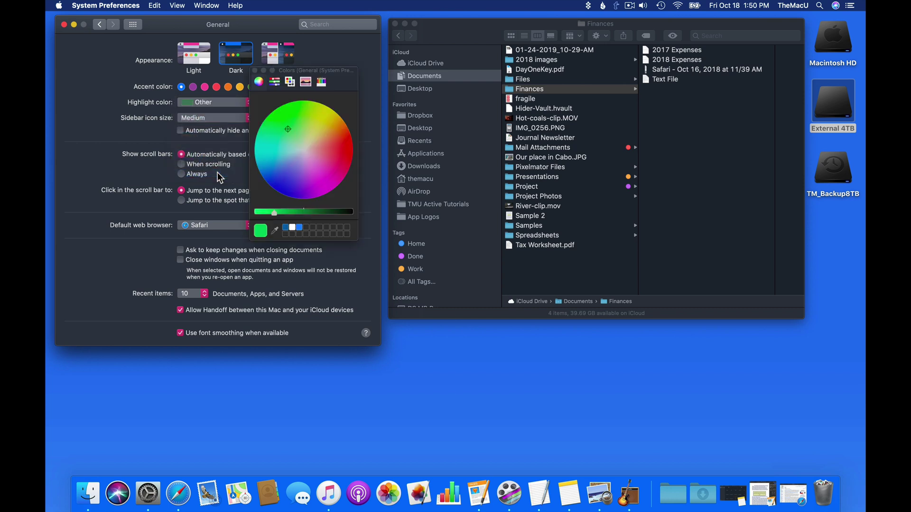
click(334, 132)
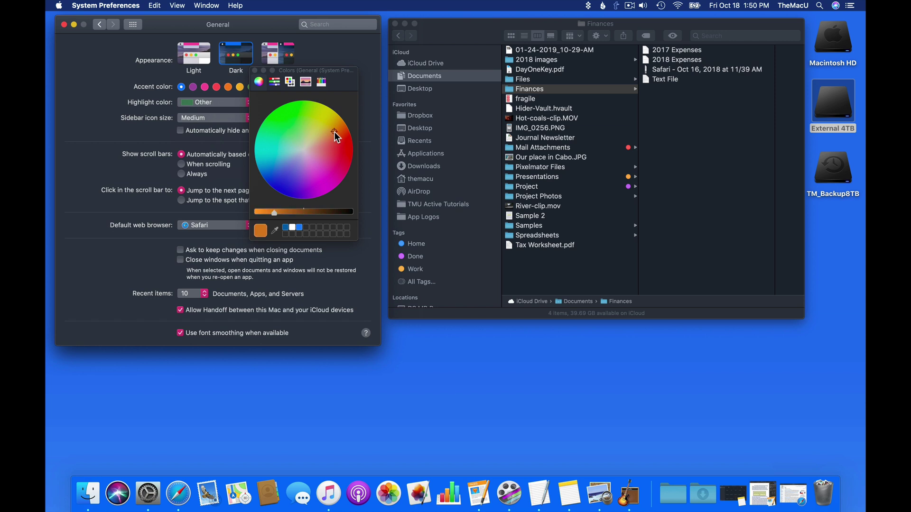
drag(334, 133, 326, 142)
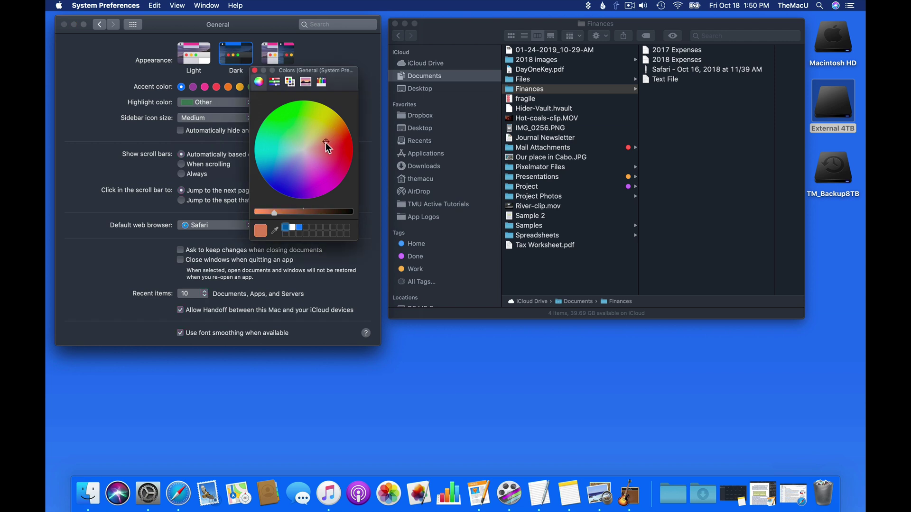
click(263, 212)
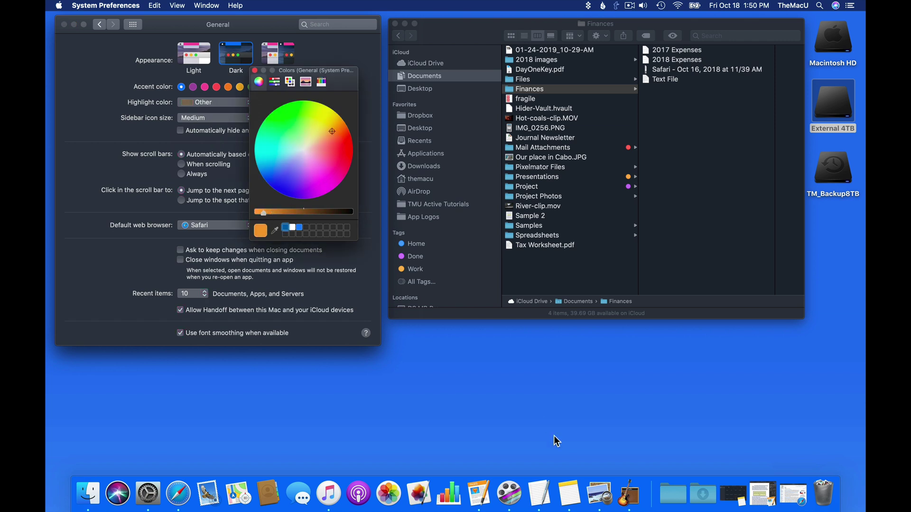
Select the Atacama paragraphs in Safari's Chile article to preview the orange highlight.
click(788, 494)
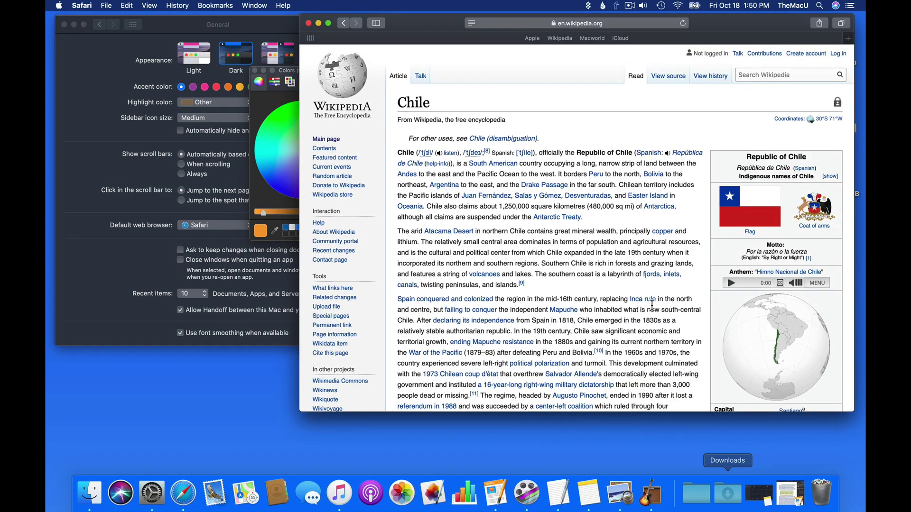
drag(397, 231, 541, 323)
drag(541, 323, 540, 354)
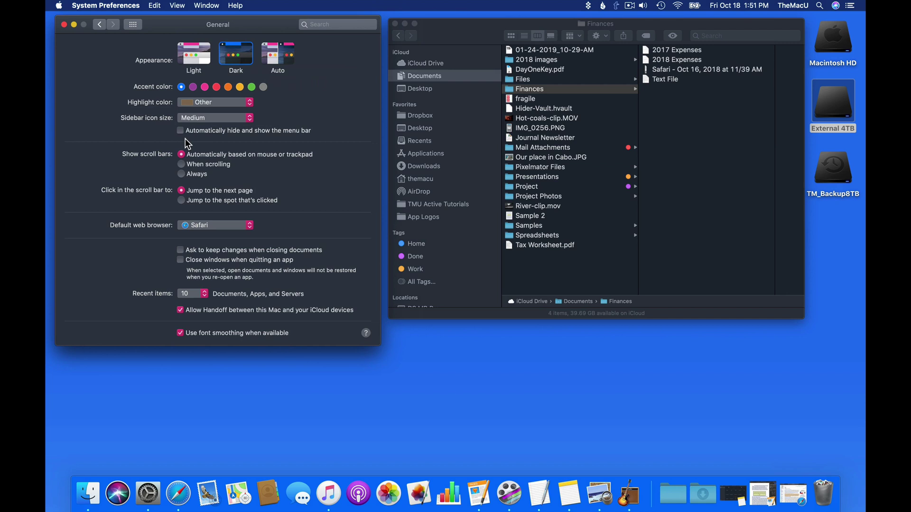
Try Small and Large sidebar icon sizes, then settle on Medium.
click(226, 120)
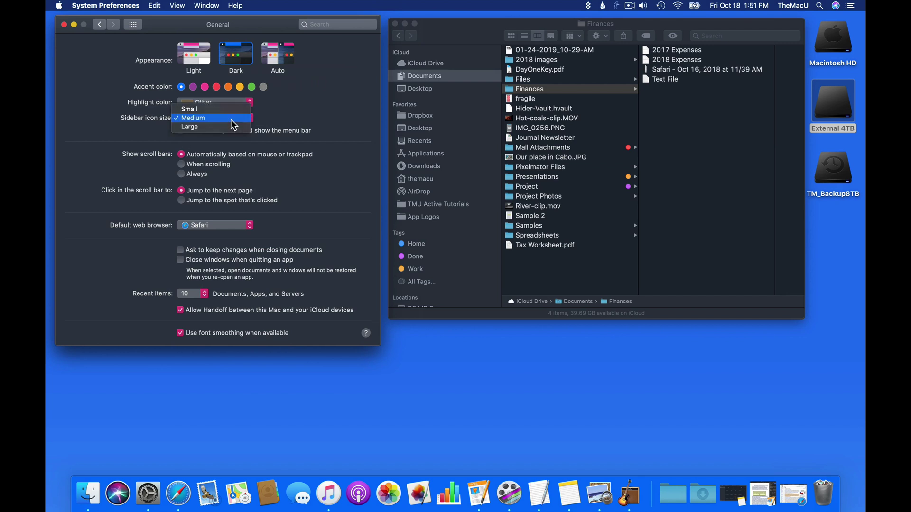
click(229, 111)
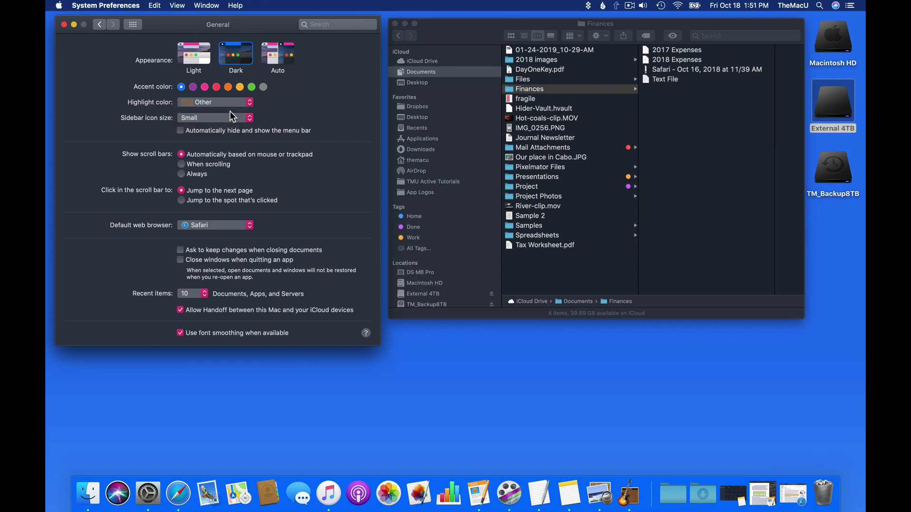
click(229, 117)
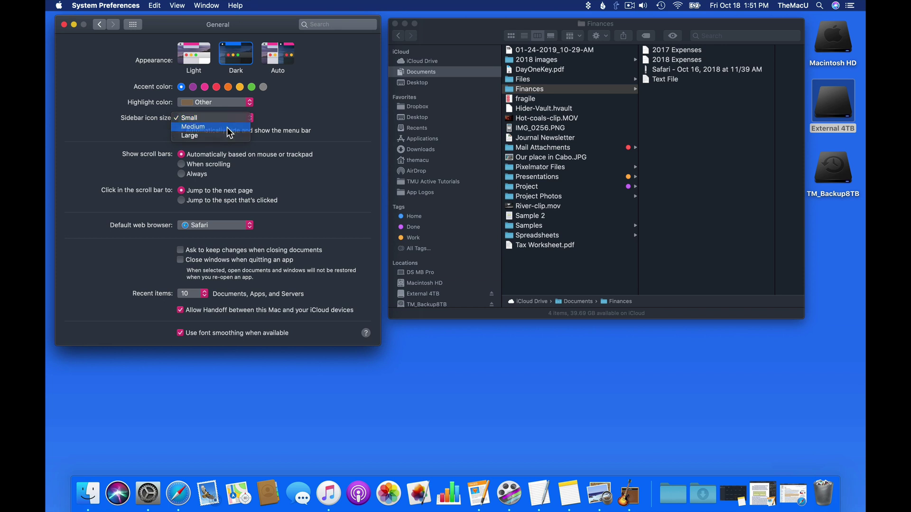
click(227, 127)
click(229, 118)
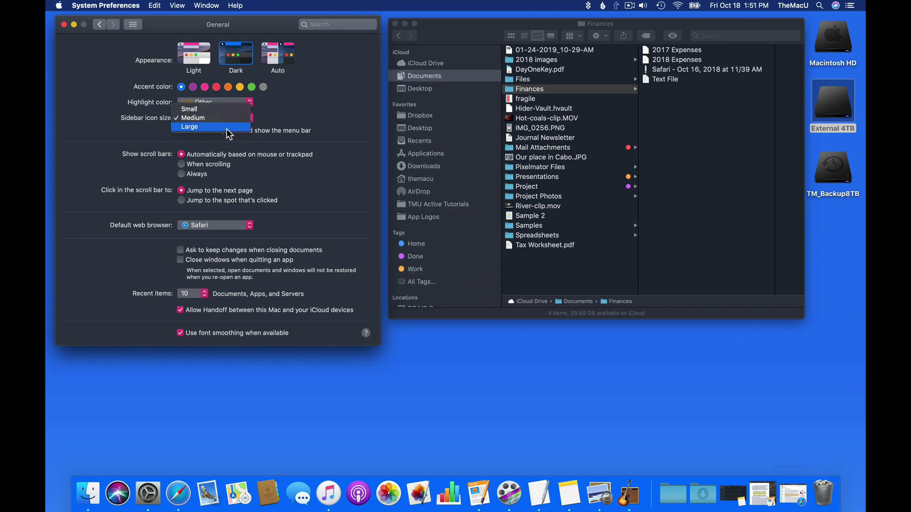
click(226, 129)
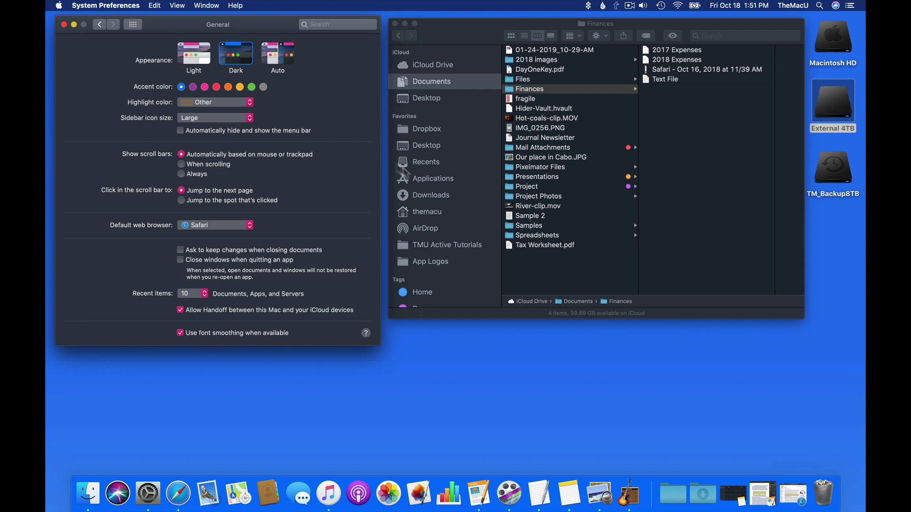
scroll(443, 193, down, 5)
scroll(443, 193, up, 5)
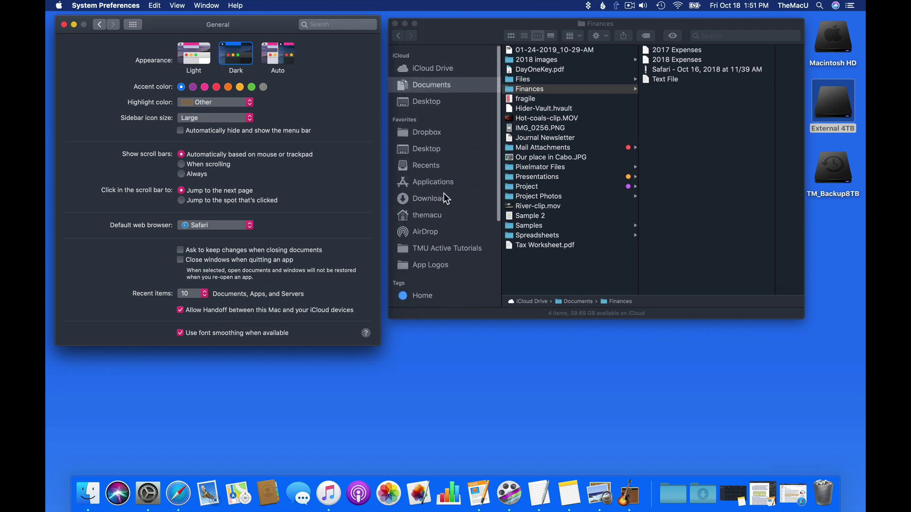
click(226, 118)
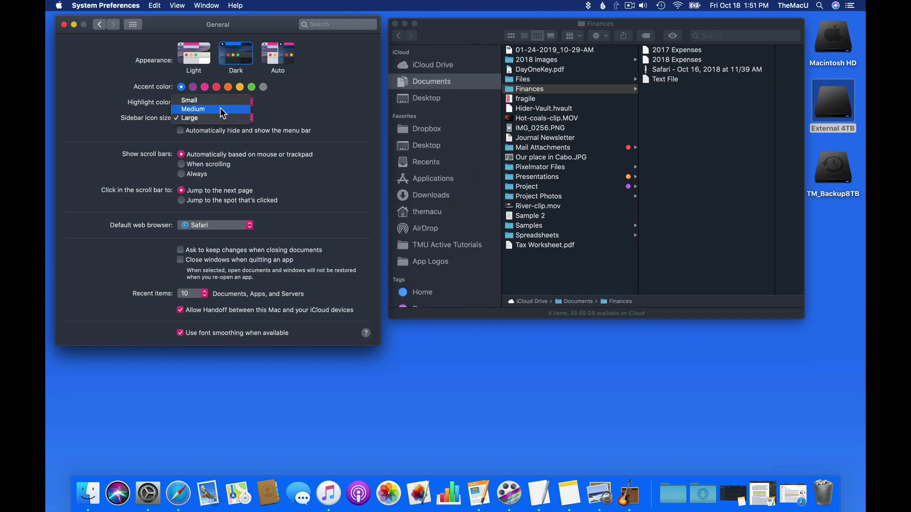
click(220, 107)
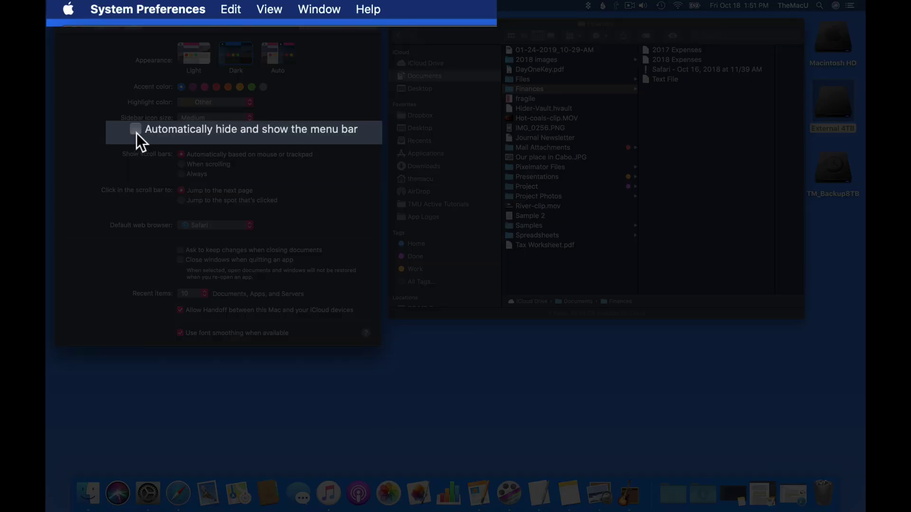
Toggle 'Automatically hide and show the menu bar' on, off and on, then reveal the hidden menu bar.
click(136, 133)
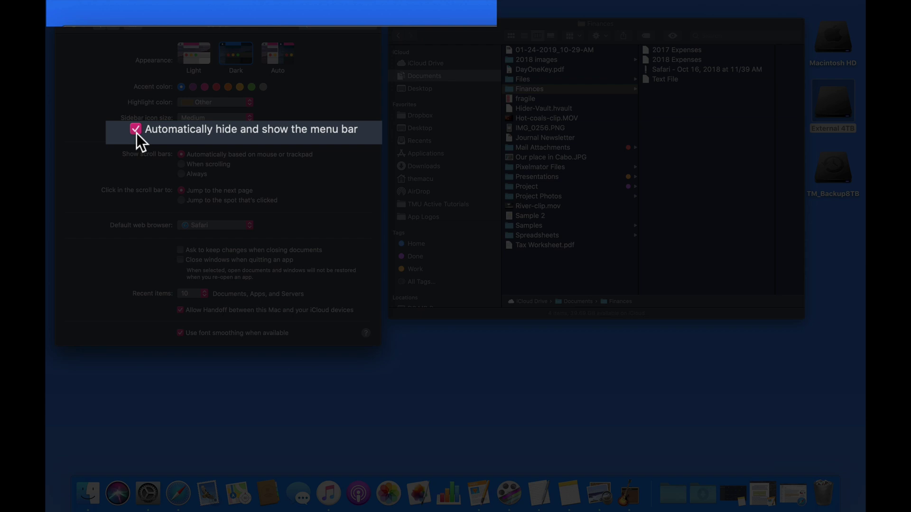
click(136, 132)
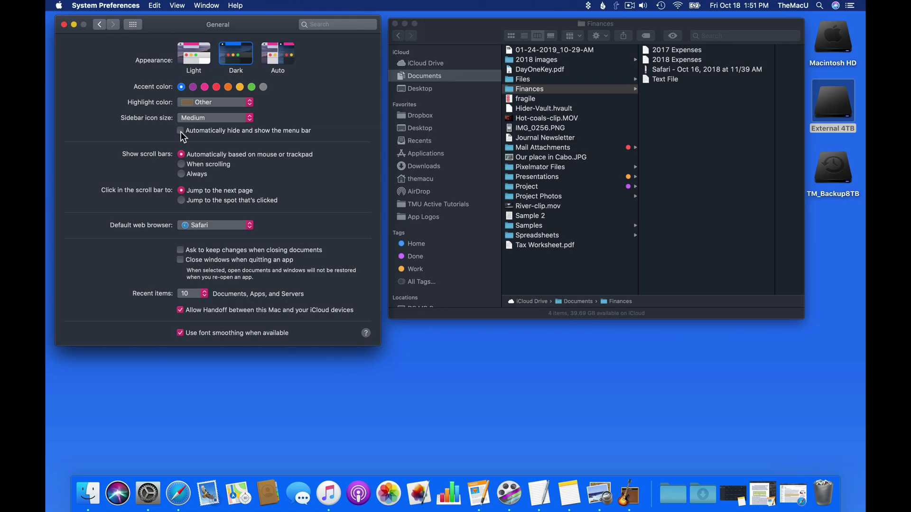
click(180, 132)
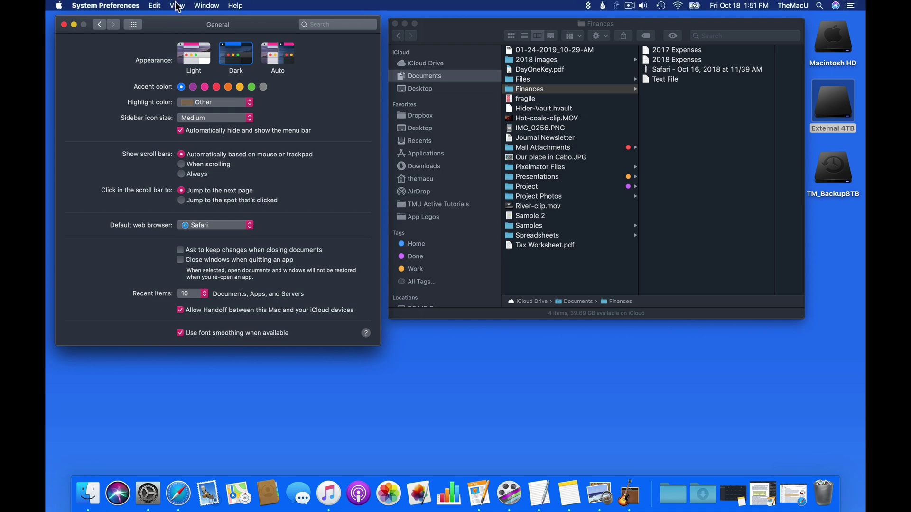
click(177, 5)
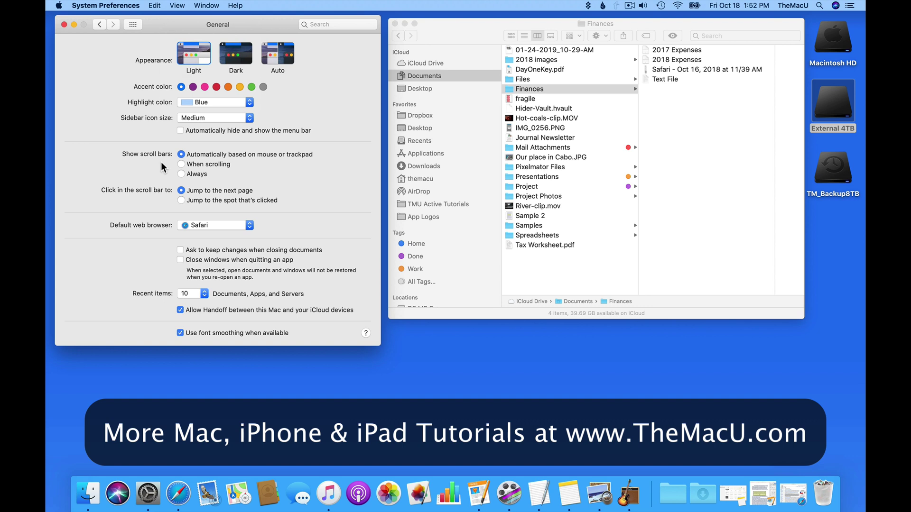
Bring Safari's Chile article forward, clear the selection, and read down to Mineral resources and Agriculture.
click(791, 495)
click(625, 298)
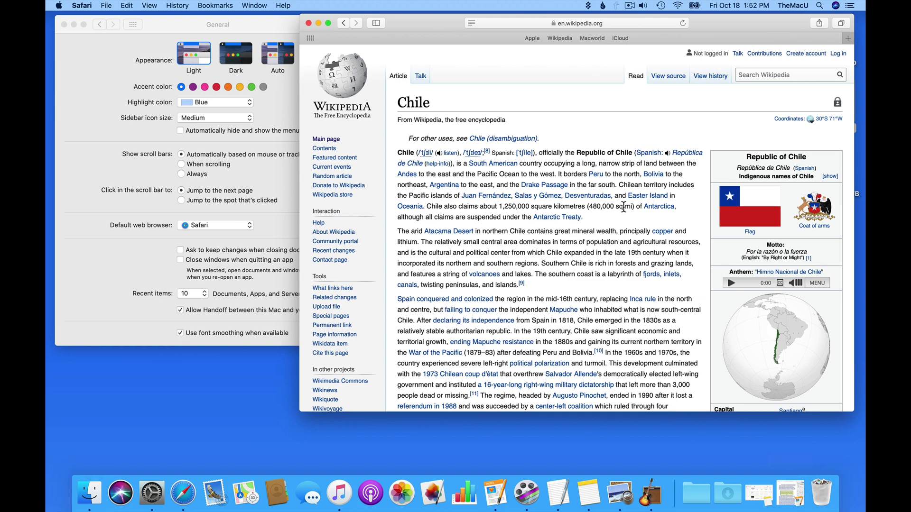
scroll(624, 207, down, 8)
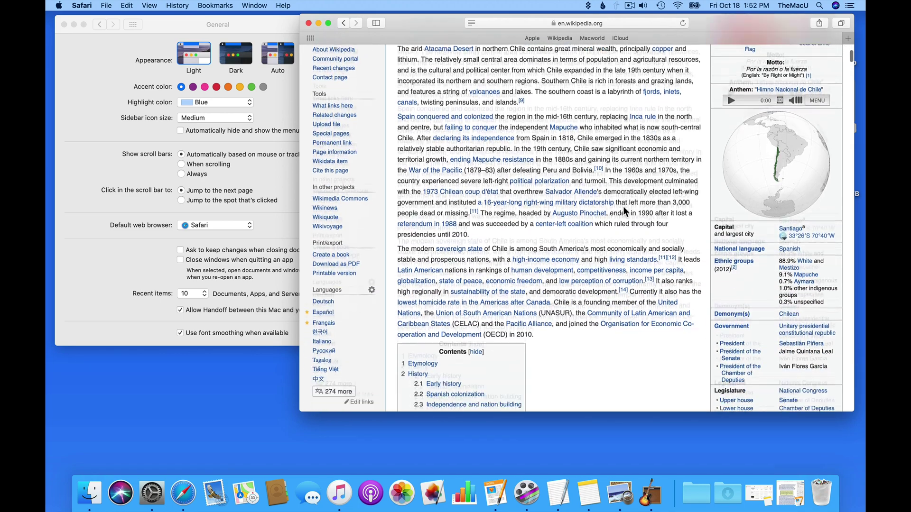
scroll(623, 206, down, 15)
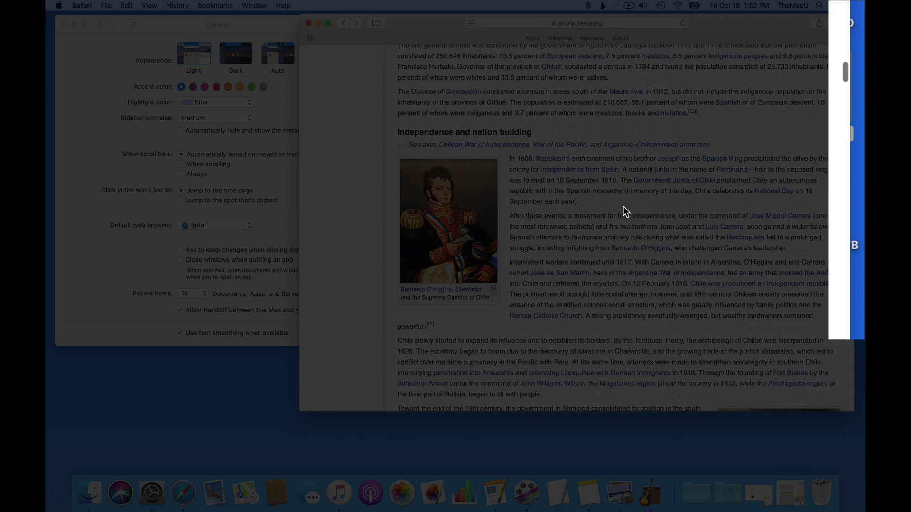
scroll(623, 206, up, 15)
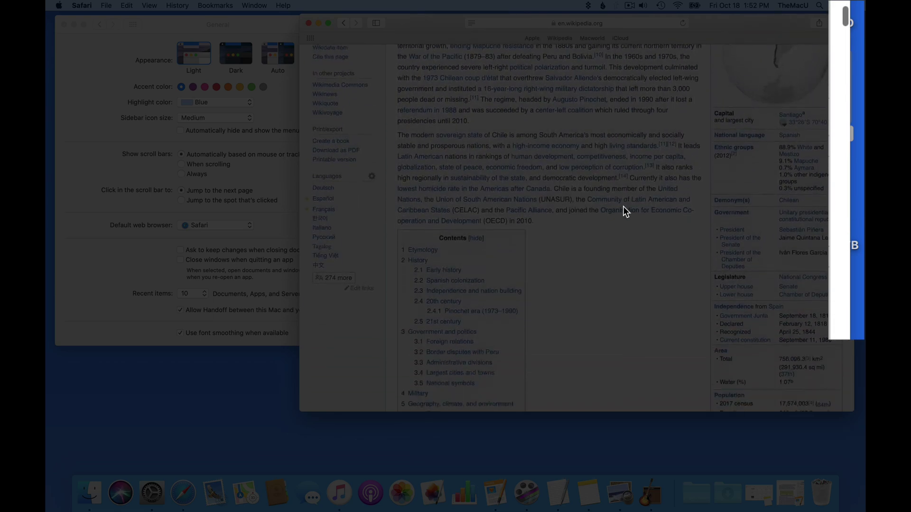
scroll(623, 207, down, 15)
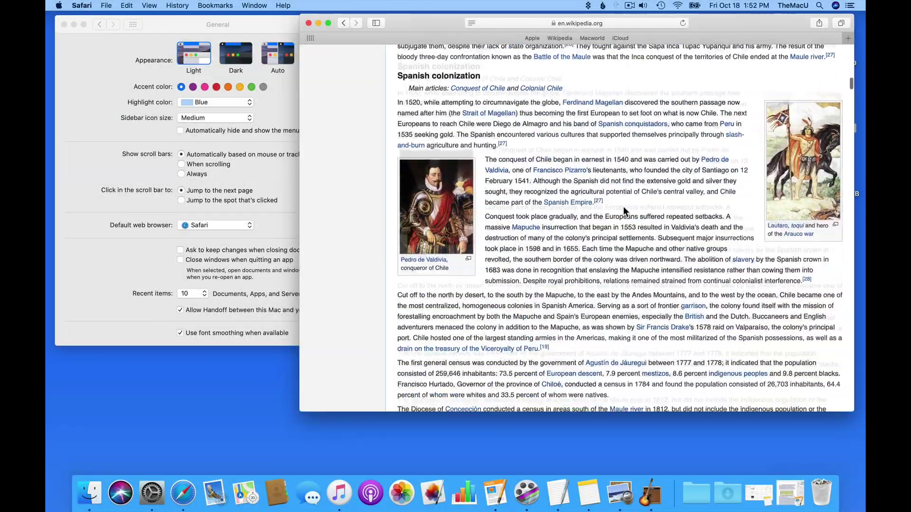
scroll(623, 207, down, 5)
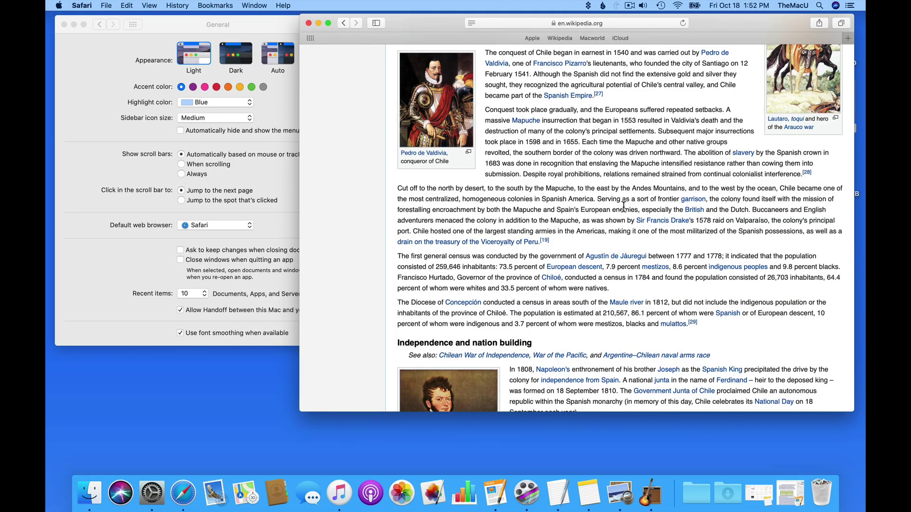
scroll(624, 208, down, 9)
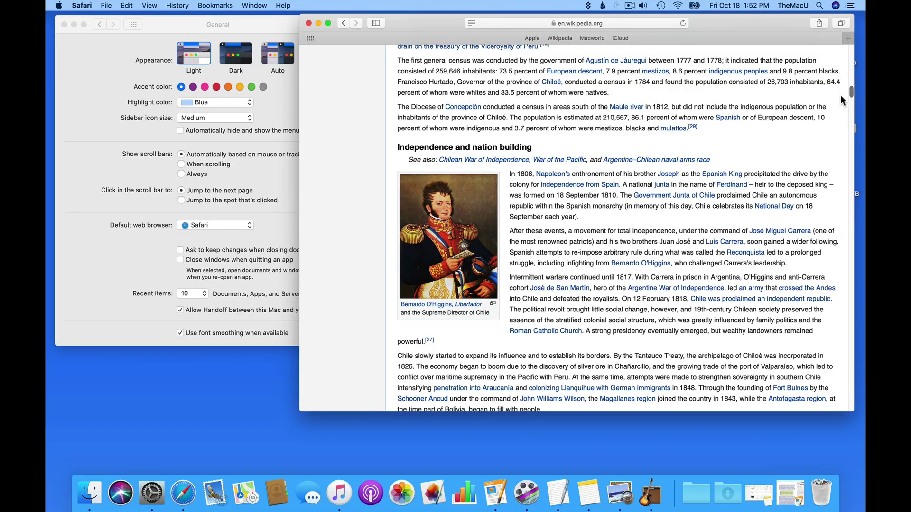
drag(852, 95, 848, 61)
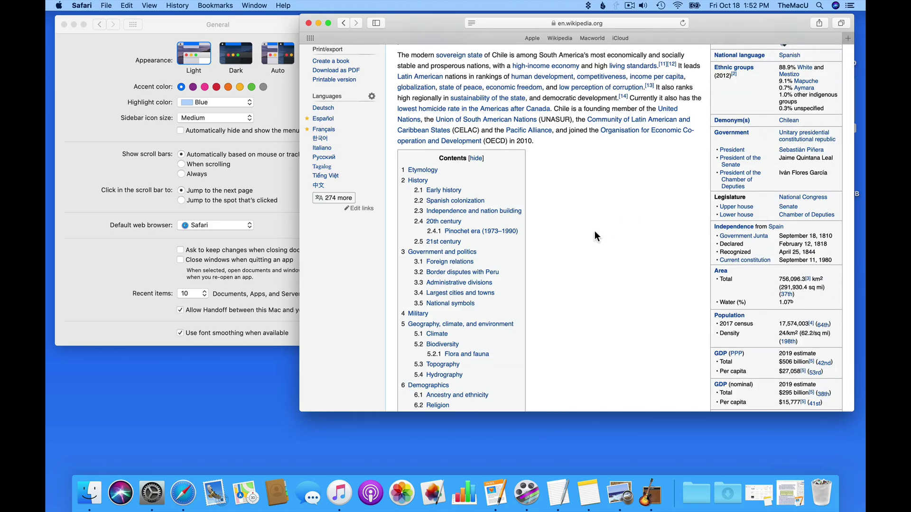
scroll(668, 161, up, 3)
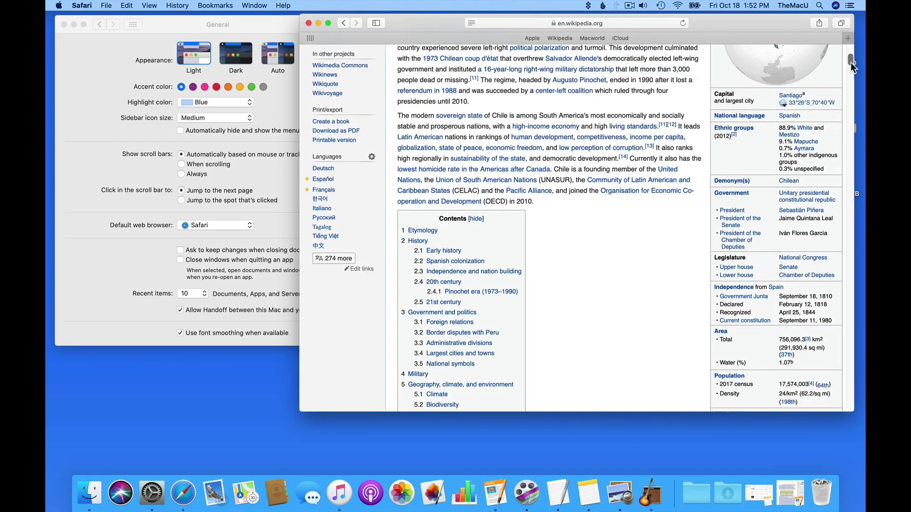
drag(852, 62, 843, 287)
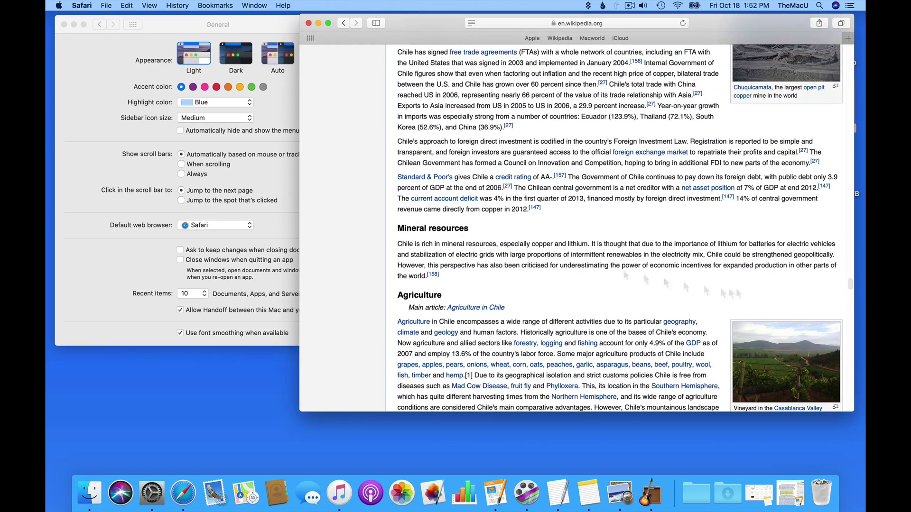
Set scroll bars to show When scrolling and check the effect in Safari's Chile article.
click(265, 167)
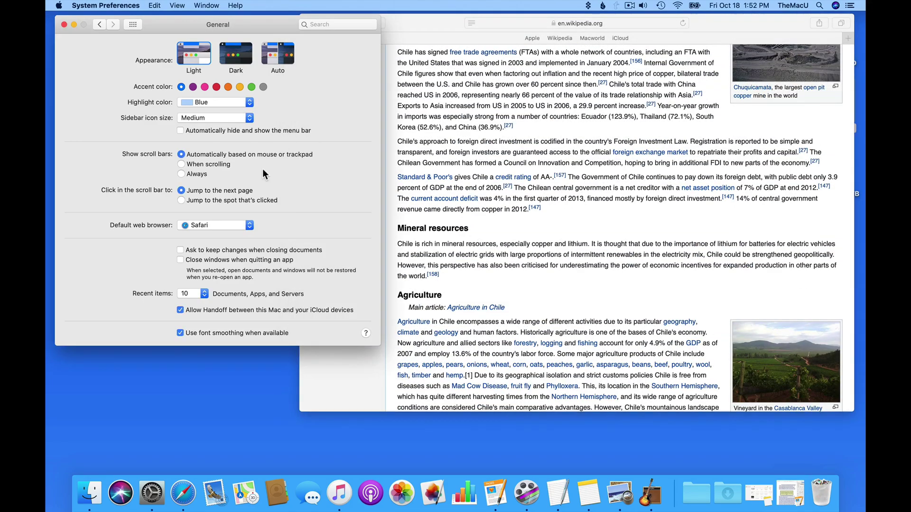
click(182, 164)
click(660, 226)
scroll(661, 226, up, 5)
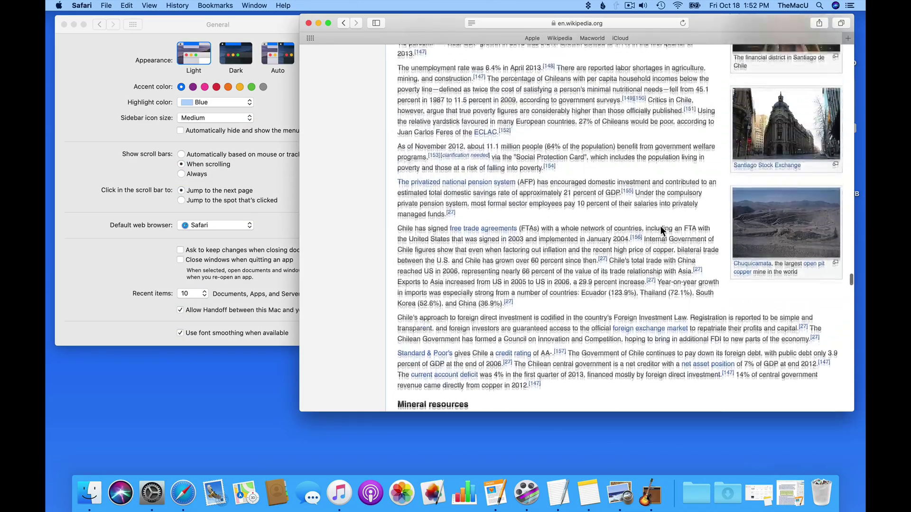
scroll(660, 228, up, 15)
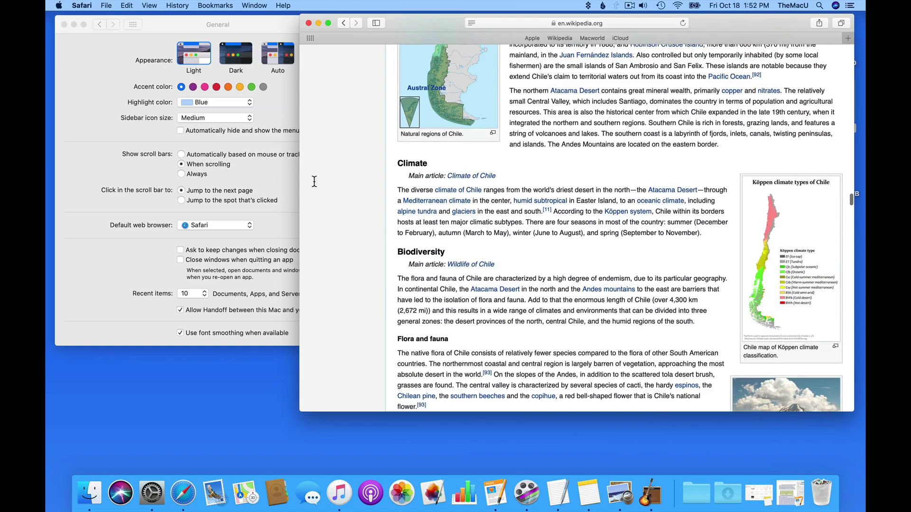
Switch scroll bars to Always and verify them while scrolling the article.
click(236, 171)
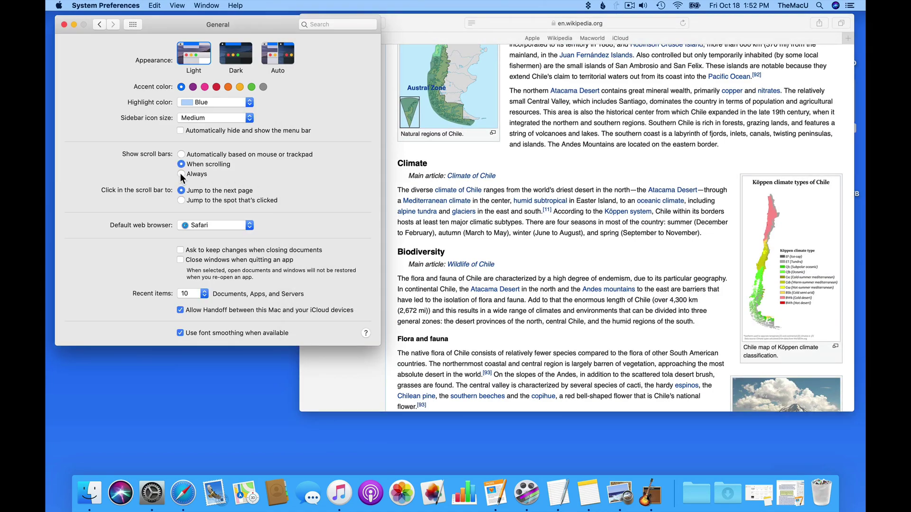
click(181, 174)
click(465, 226)
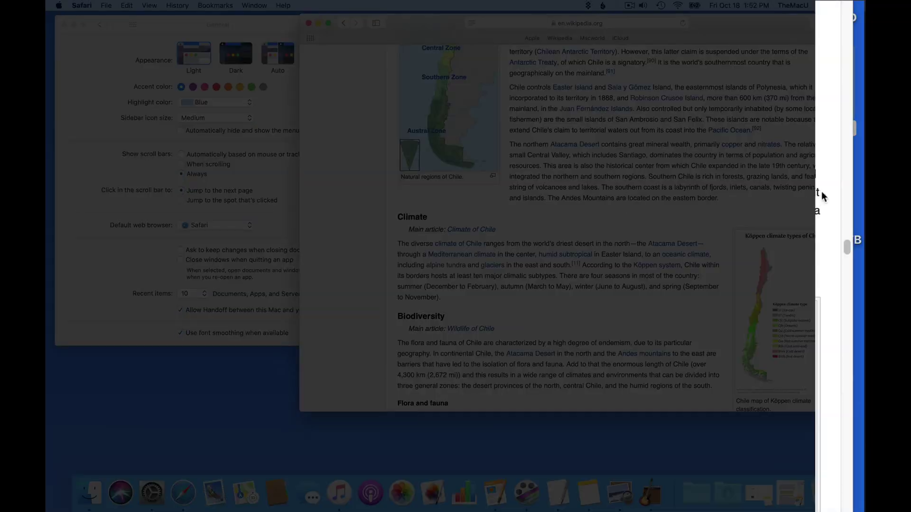
scroll(826, 184, down, 3)
scroll(825, 184, up, 5)
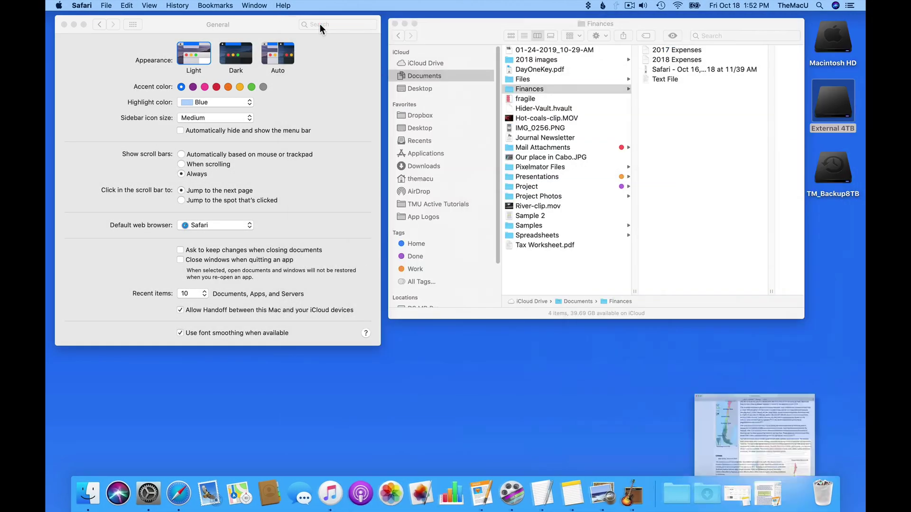
In Finder, open the Canyonlands folder inside Pixelmator Files.
click(725, 174)
click(538, 168)
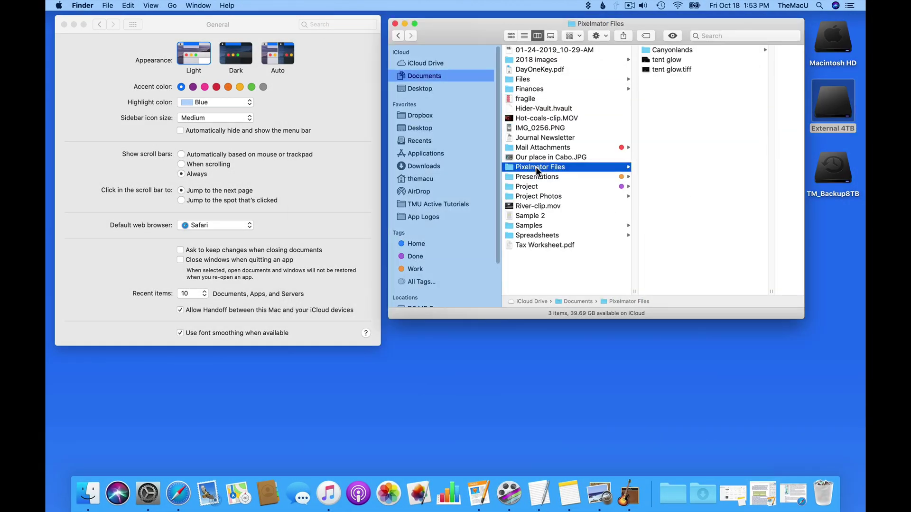
click(679, 50)
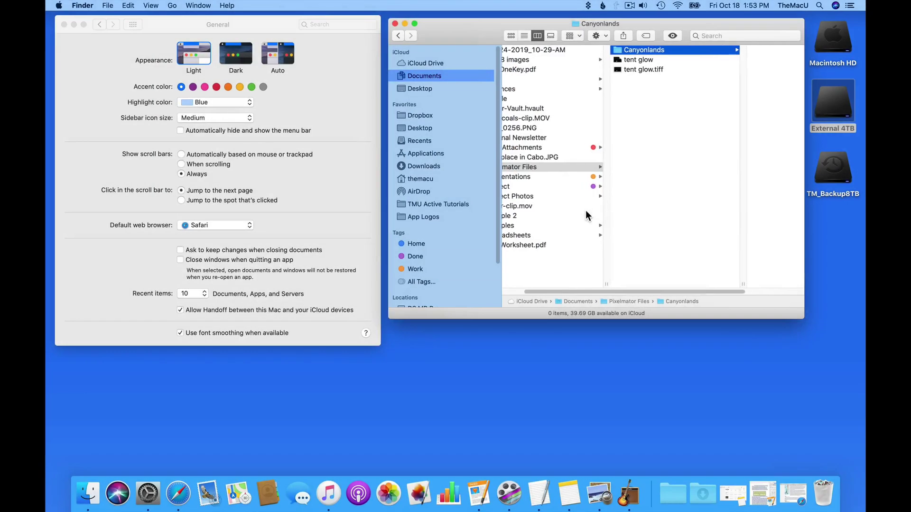
Set Show scroll bars to 'Automatically based on mouse or trackpad' and check the Finder window.
click(273, 188)
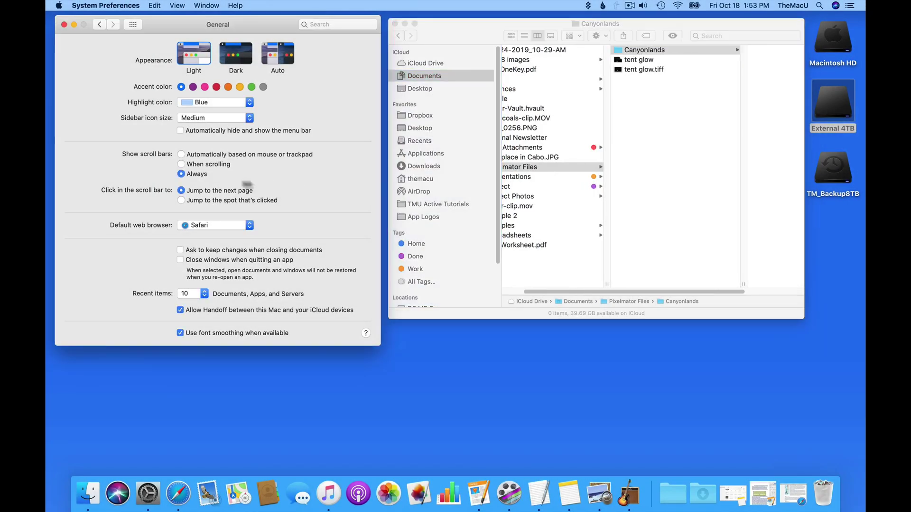
click(181, 154)
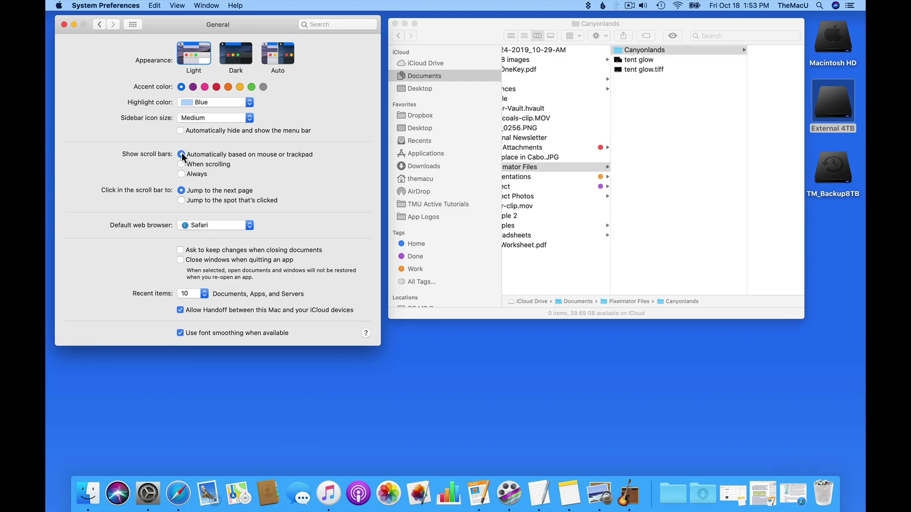
click(542, 266)
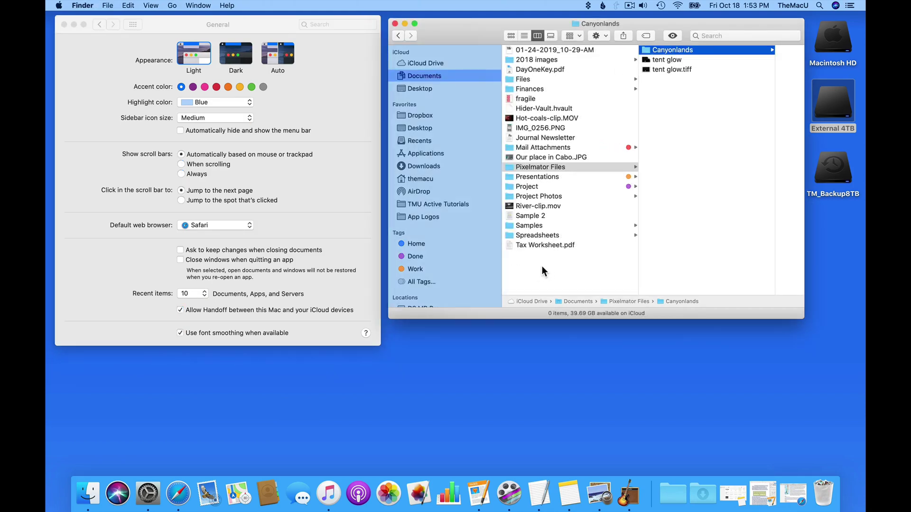
click(209, 196)
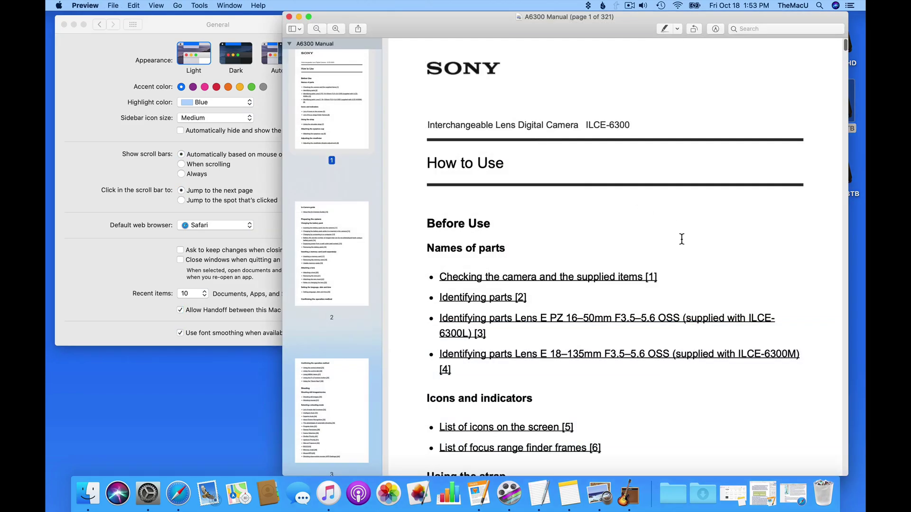
Page the A6300 Manual down screen by screen through the scroll bar track, reaching page 7.
scroll(681, 239, down, 3)
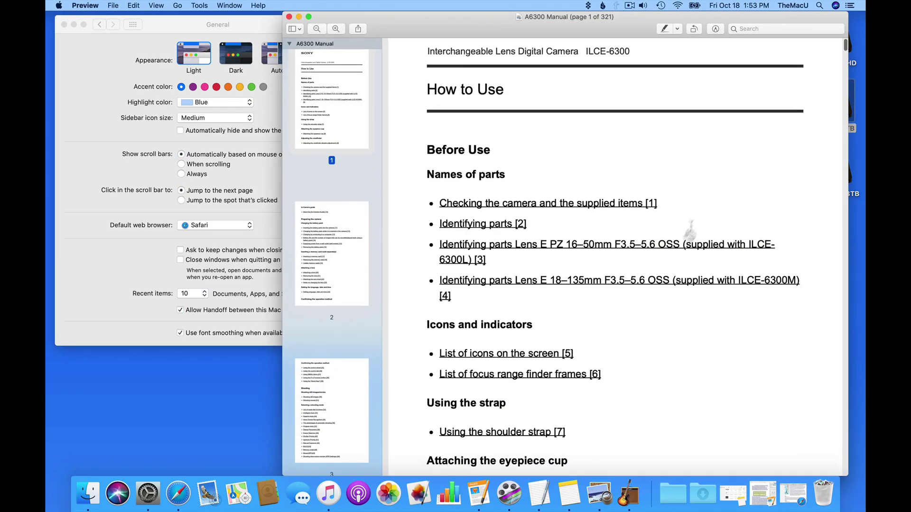
click(843, 150)
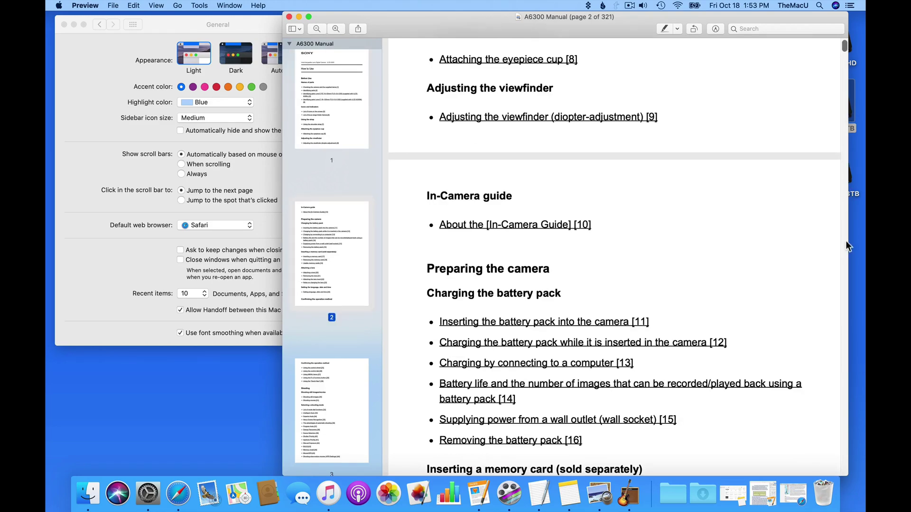
click(844, 256)
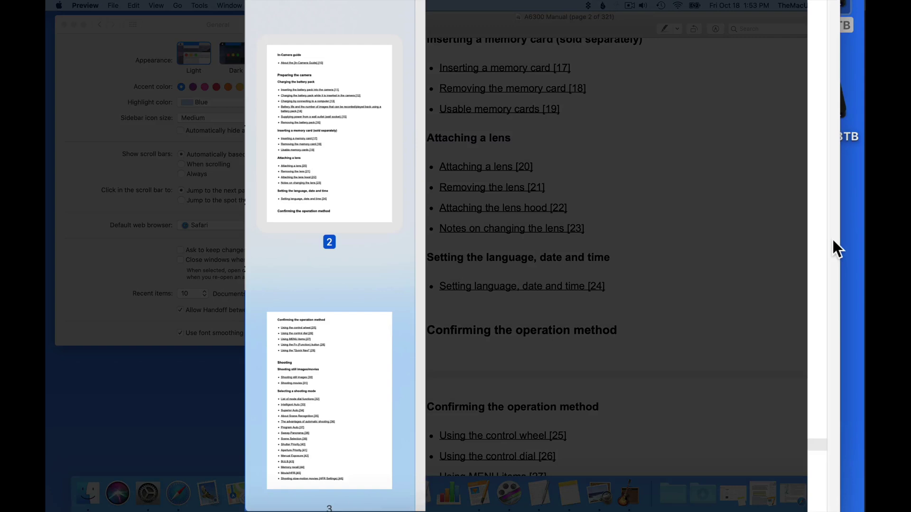
click(832, 302)
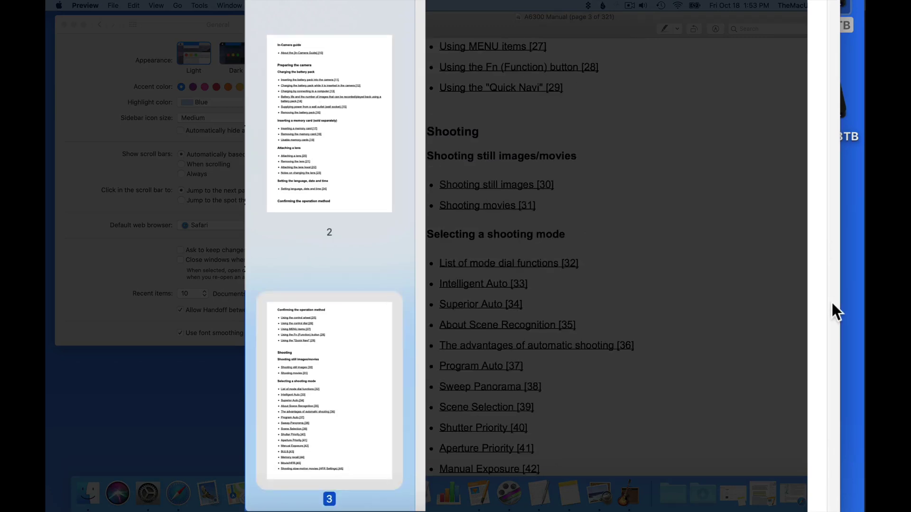
click(835, 413)
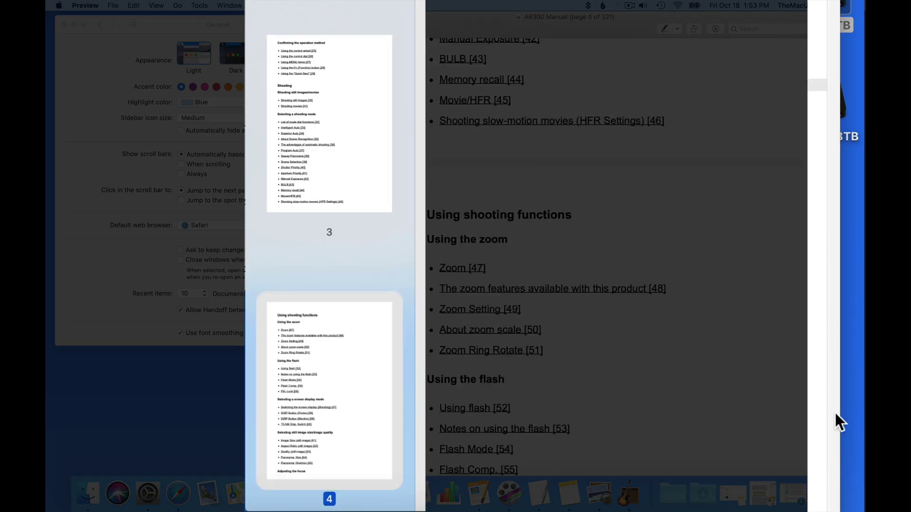
click(835, 413)
click(835, 413)
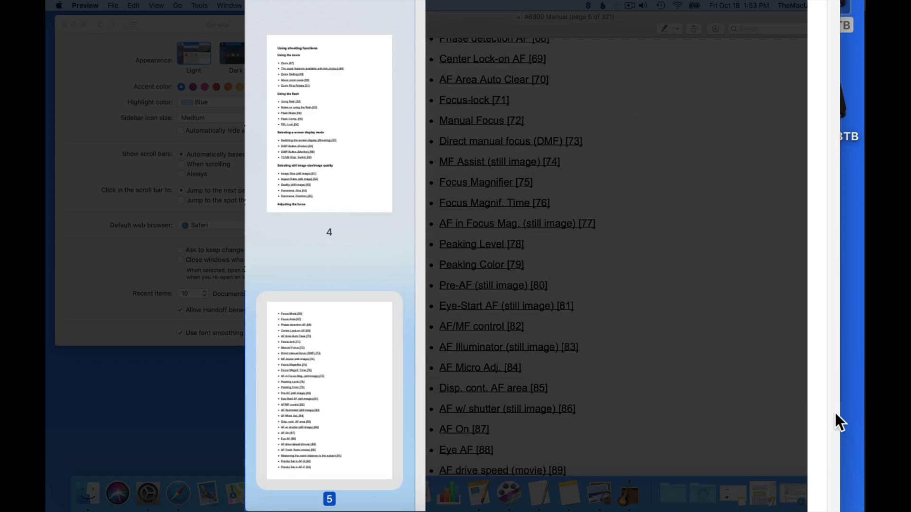
click(845, 356)
click(846, 357)
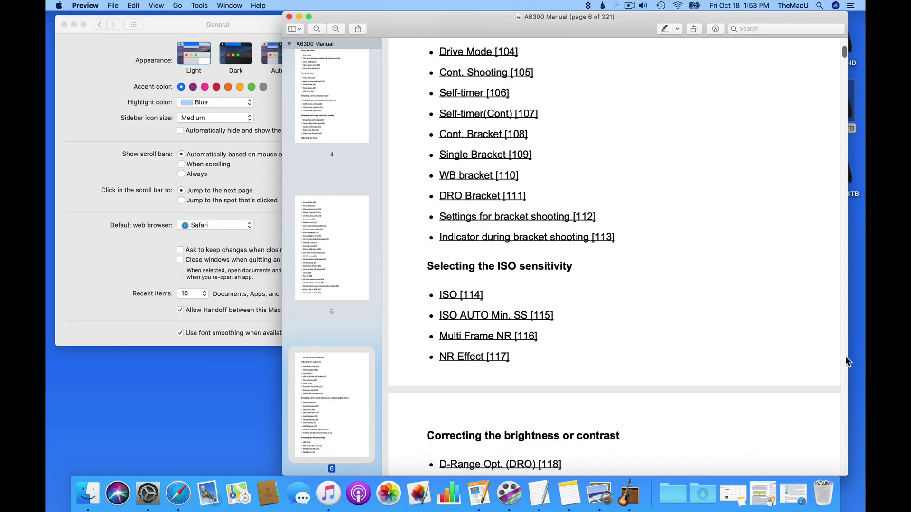
click(845, 357)
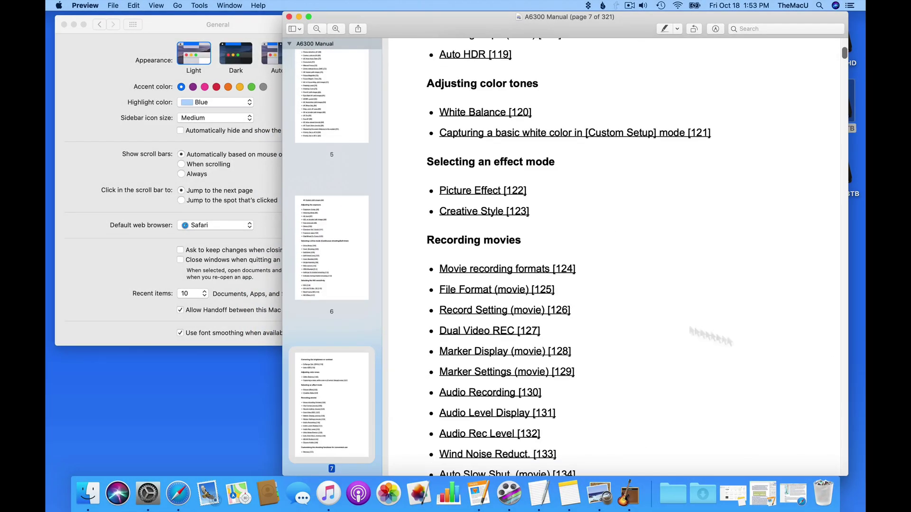
Set clicks in the scroll bar to 'Jump to the spot that's clicked'.
click(252, 169)
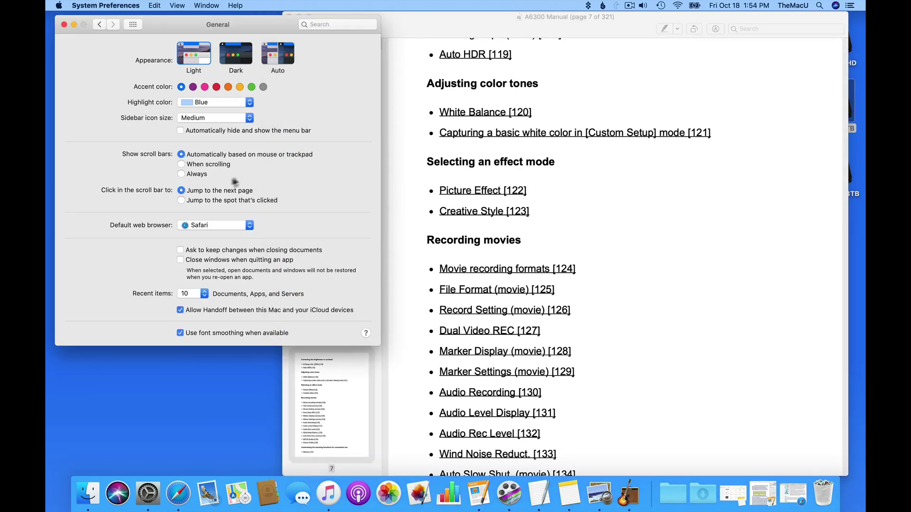
click(181, 200)
scroll(693, 196, up, 15)
Jump through the A6300 Manual straight to pages 104, 191 and 282 via the scroll bar.
click(694, 198)
scroll(693, 199, up, 15)
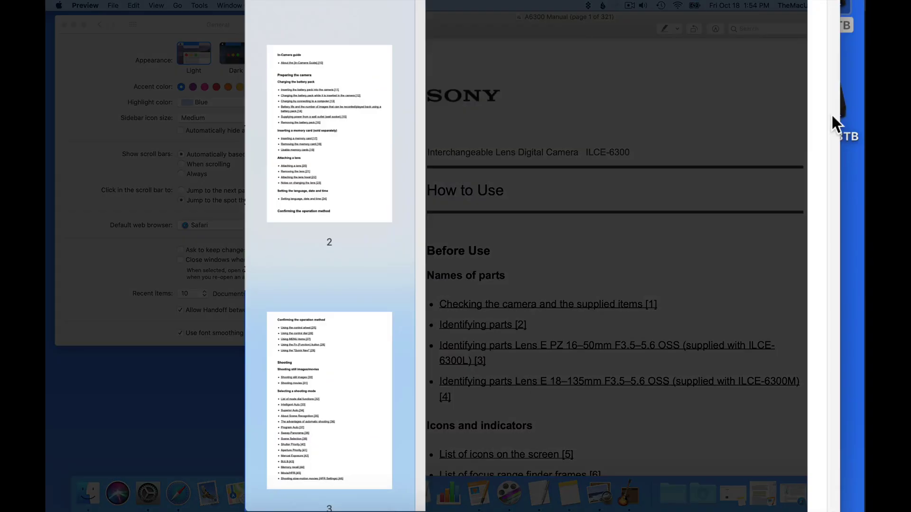
click(833, 116)
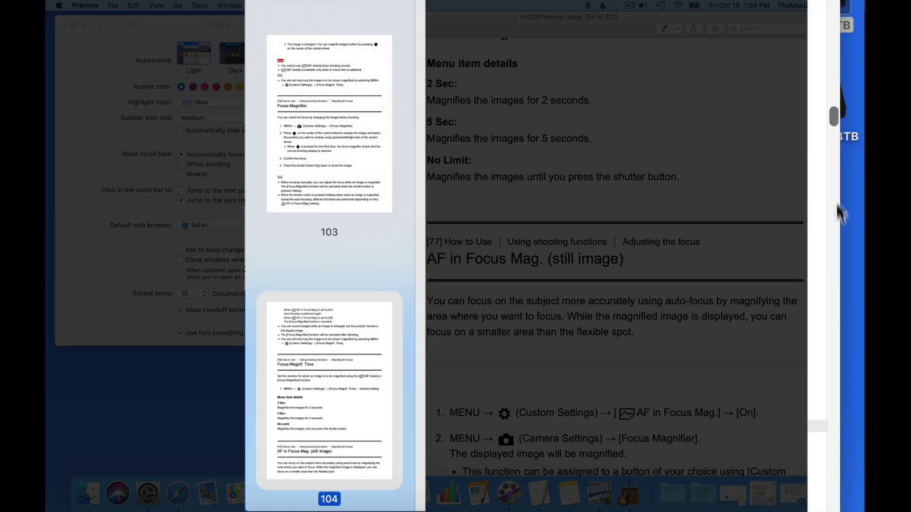
click(834, 312)
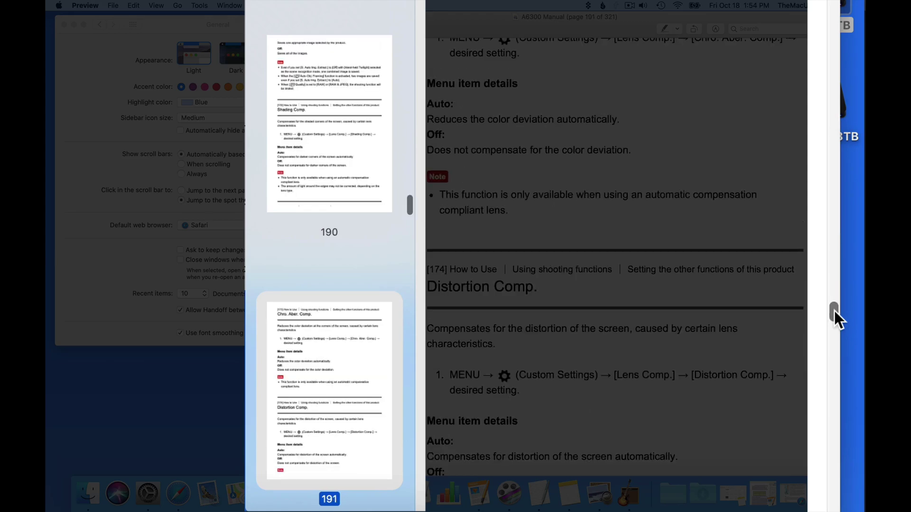
click(833, 419)
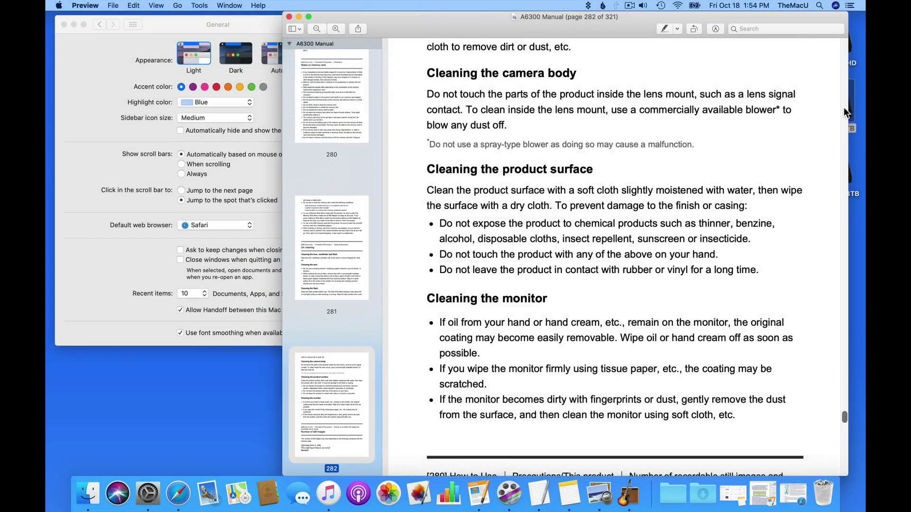
click(842, 105)
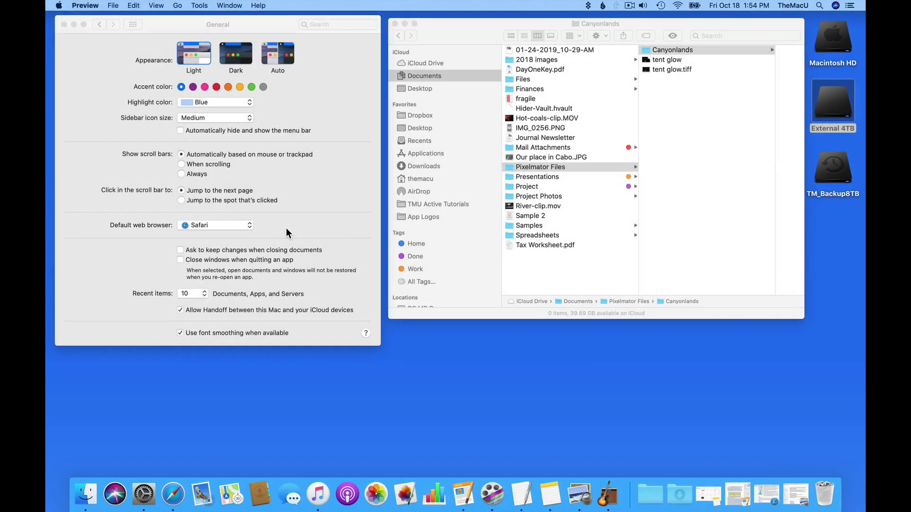
click(266, 243)
click(246, 226)
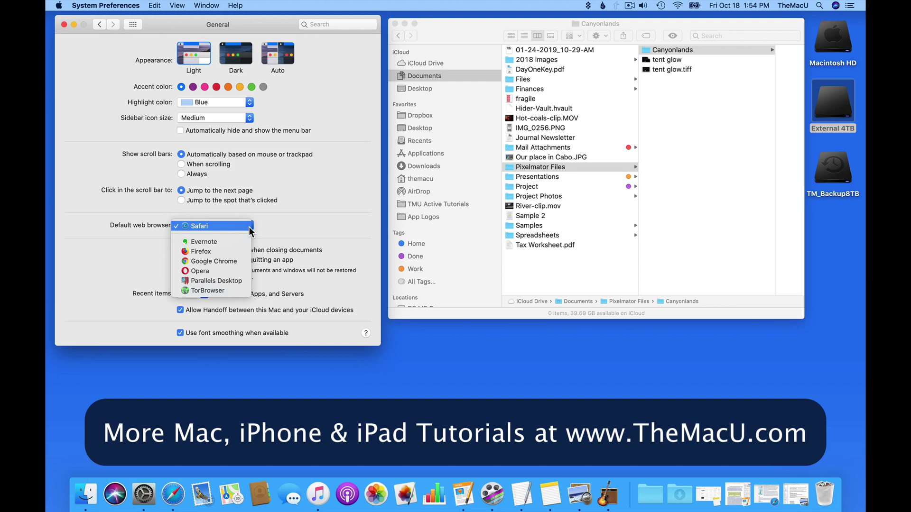
click(249, 227)
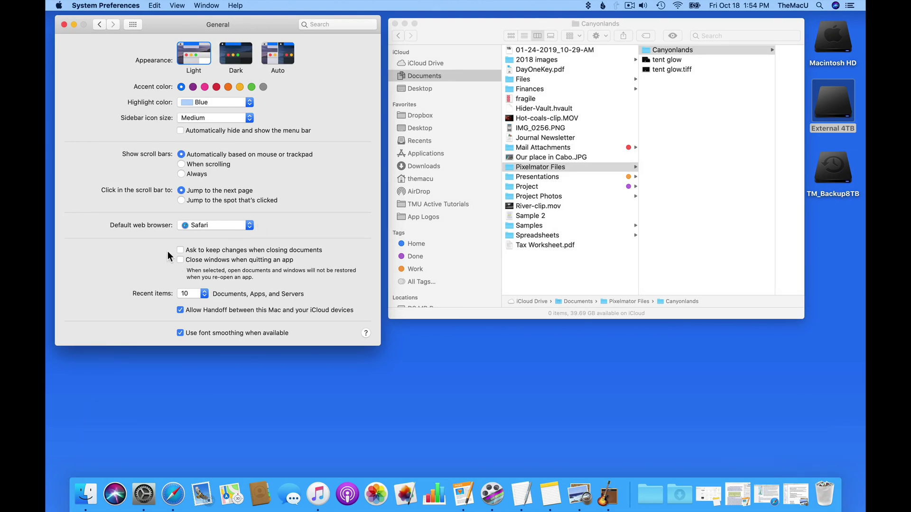
Type '__' before 'My' in Sample 2, close the document, and return to General preferences.
click(739, 493)
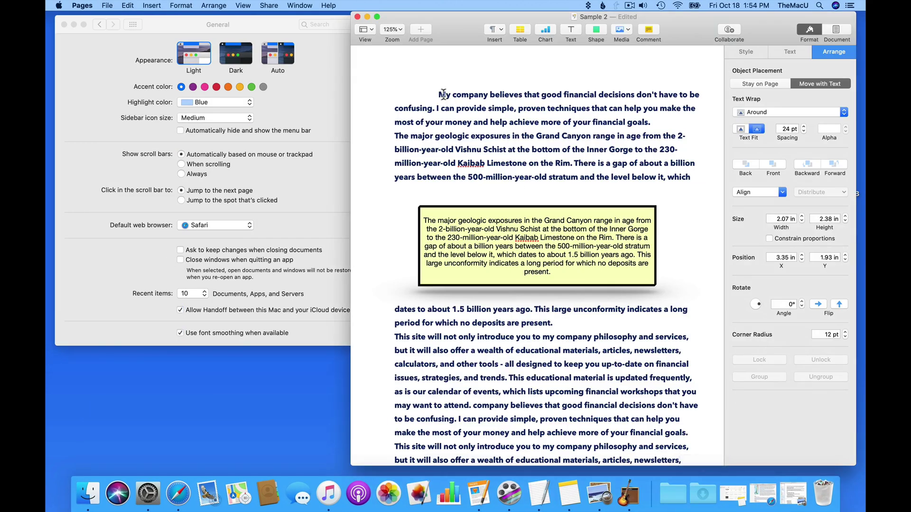
click(436, 95)
text(__)
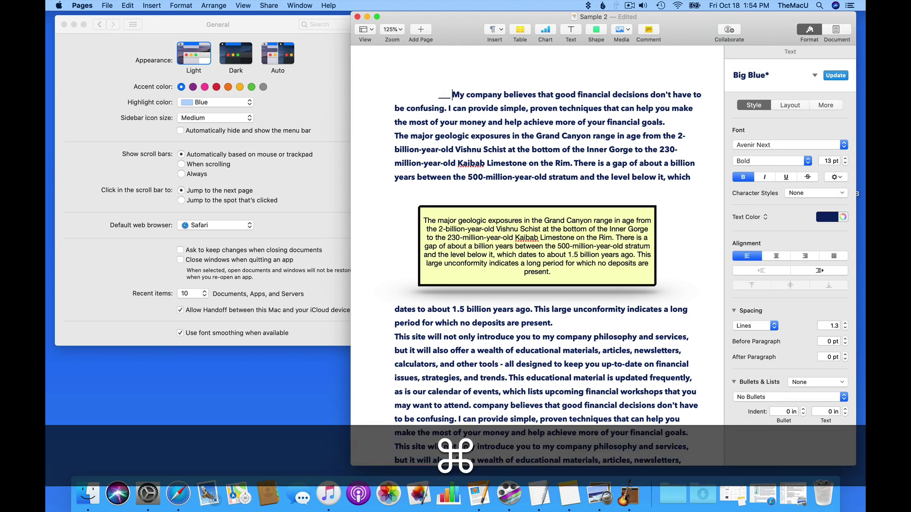
key(cmd+w)
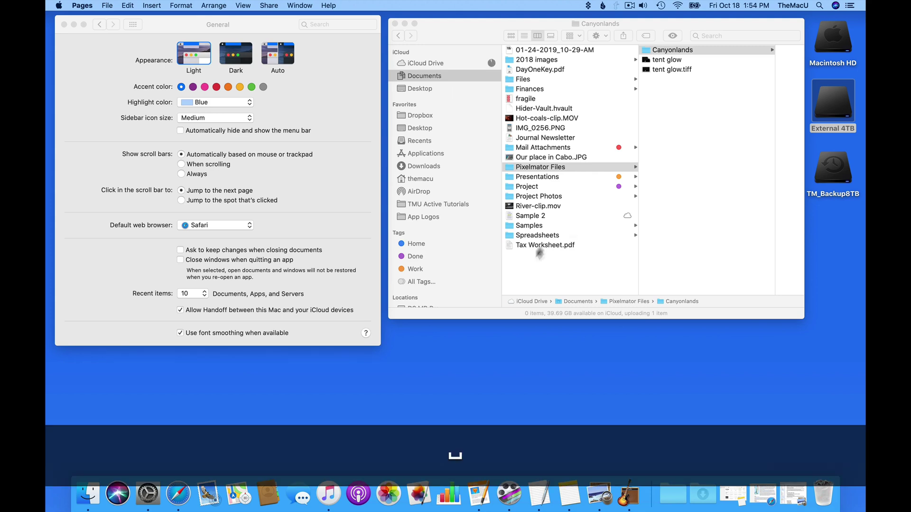
click(540, 254)
click(305, 223)
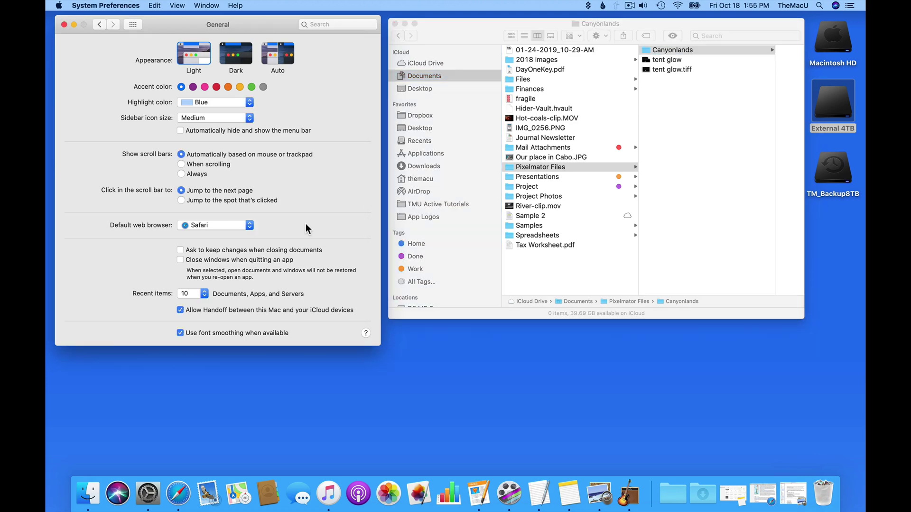
Turn on 'Ask to keep changes when closing documents' and open Sample 2 from Finder.
click(180, 250)
click(560, 269)
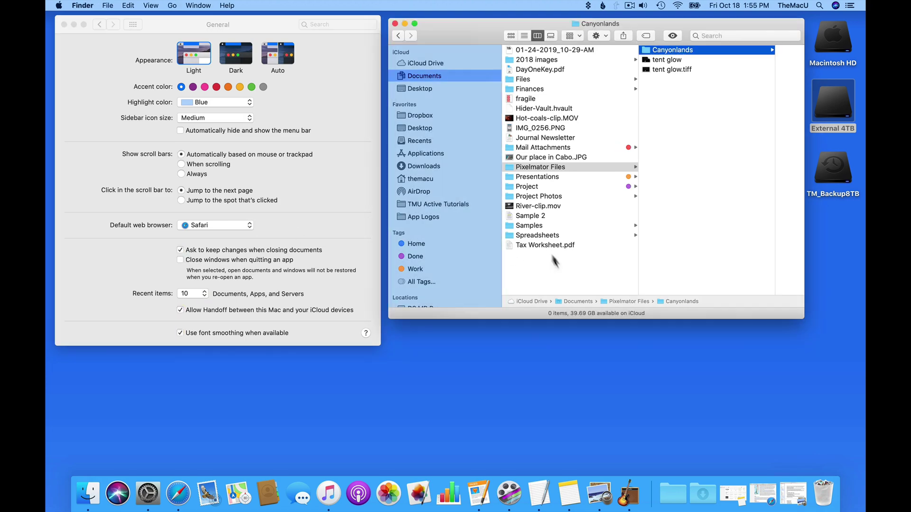
double_click(523, 215)
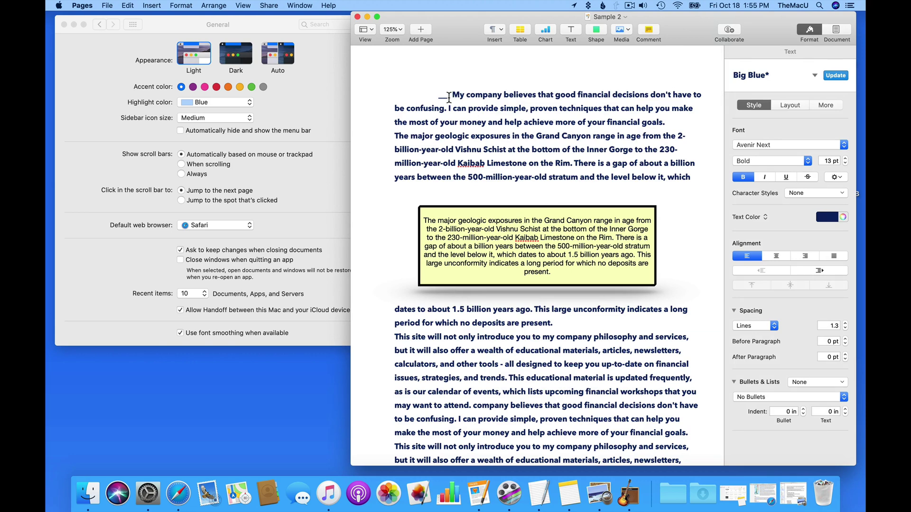
Replace the leading underscores with 'WW-', then close Sample 2 choosing Revert Changes.
drag(451, 97, 435, 96)
text(WW)
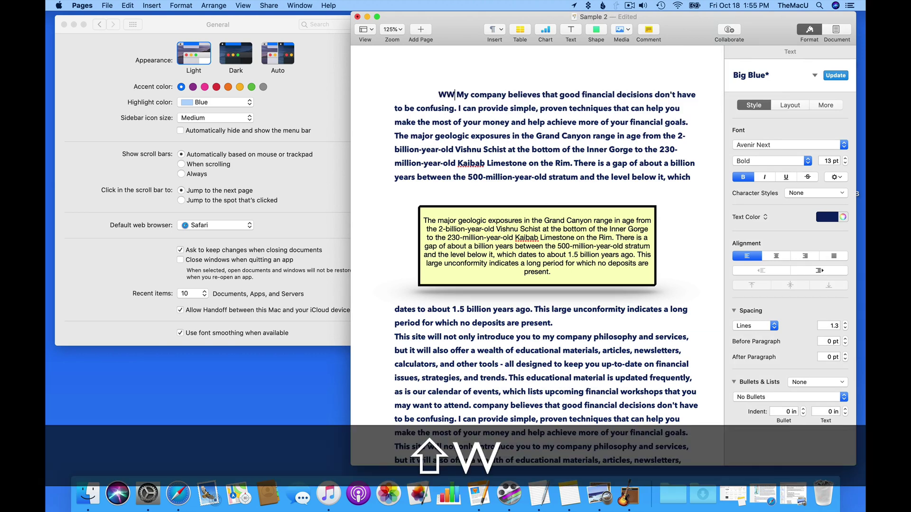
text(-)
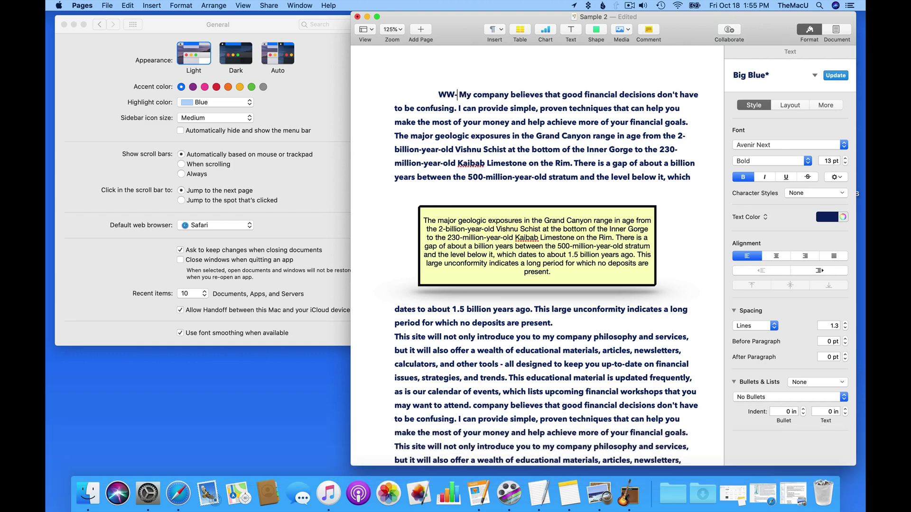
key(super+w)
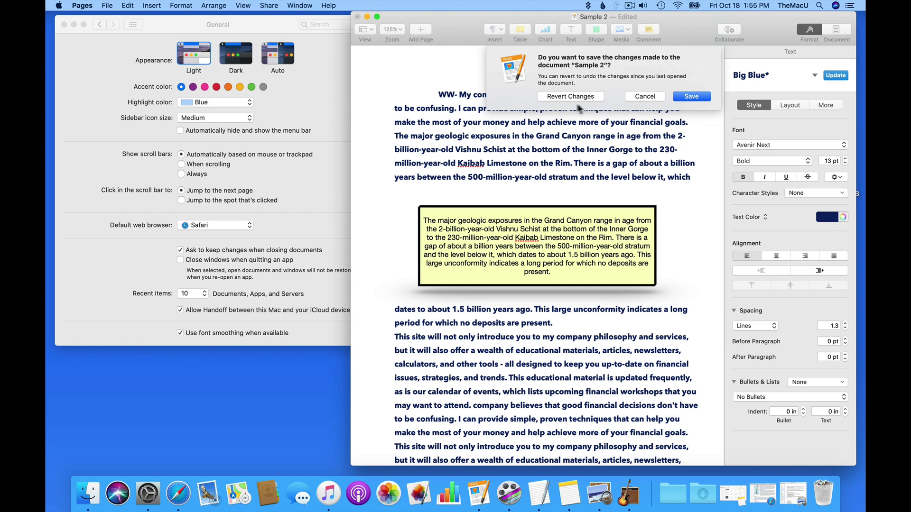
click(551, 96)
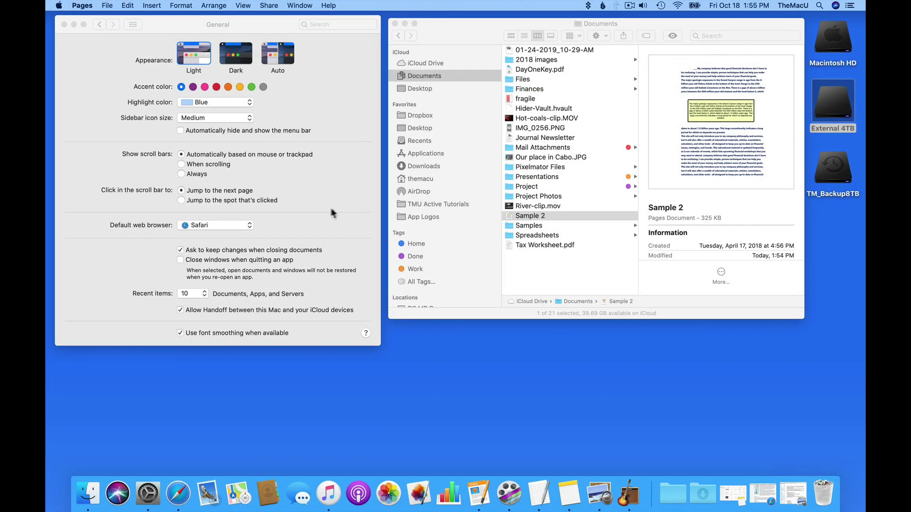
Quit Safari with Cmd-Q and relaunch it from the Dock, restoring the Chile article.
click(327, 211)
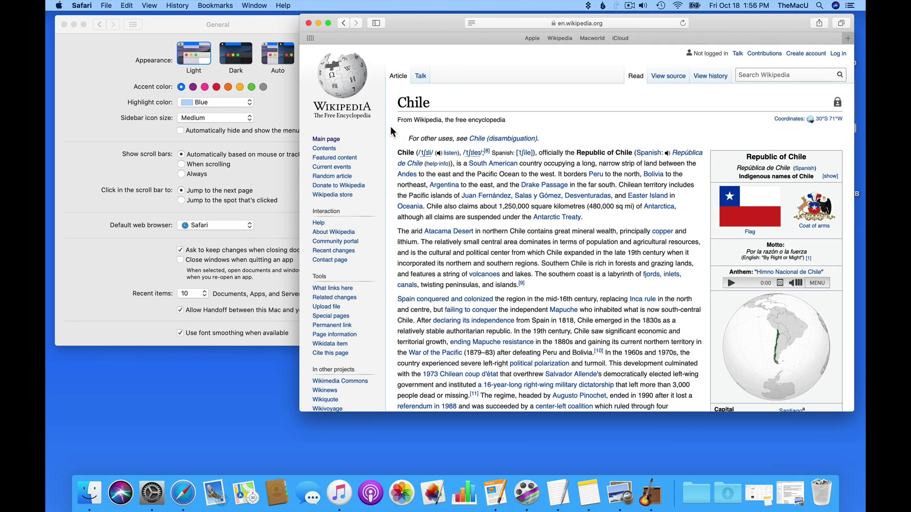
key(super+q)
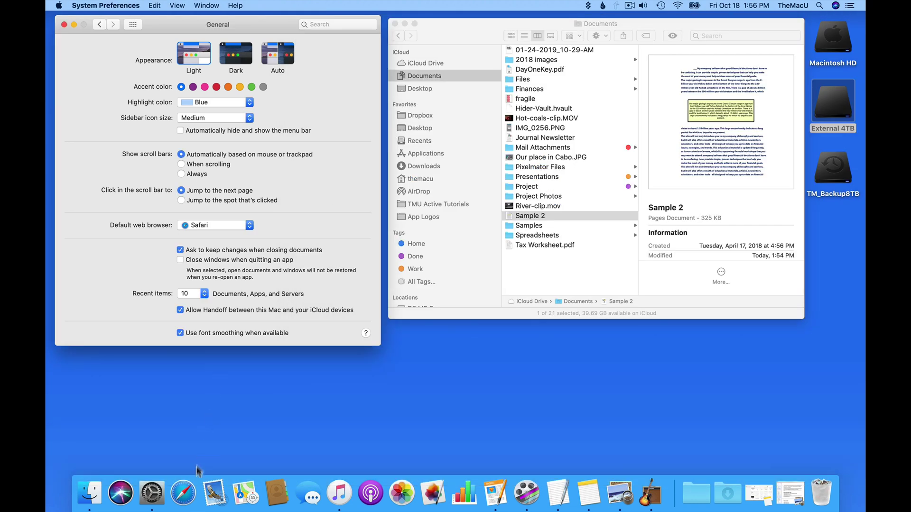
click(188, 504)
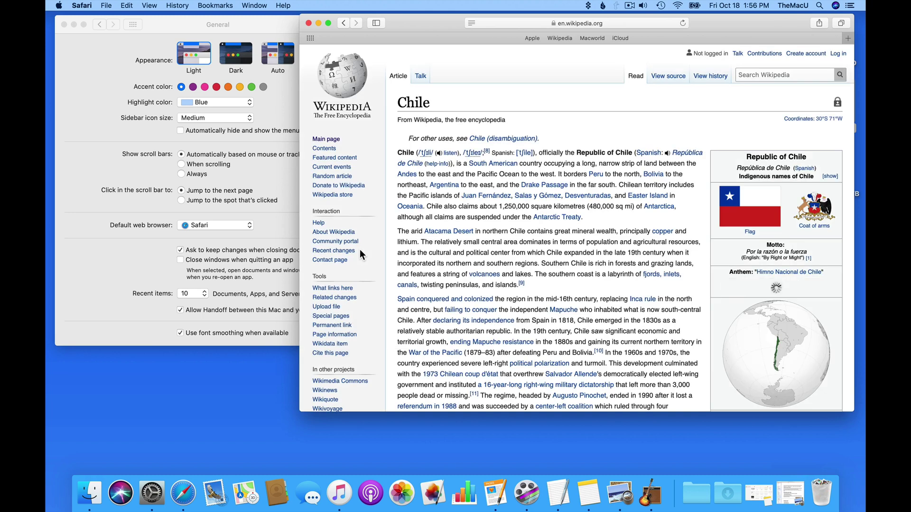
Turn on 'Close windows when quitting an app', then quit and relaunch Safari.
click(161, 264)
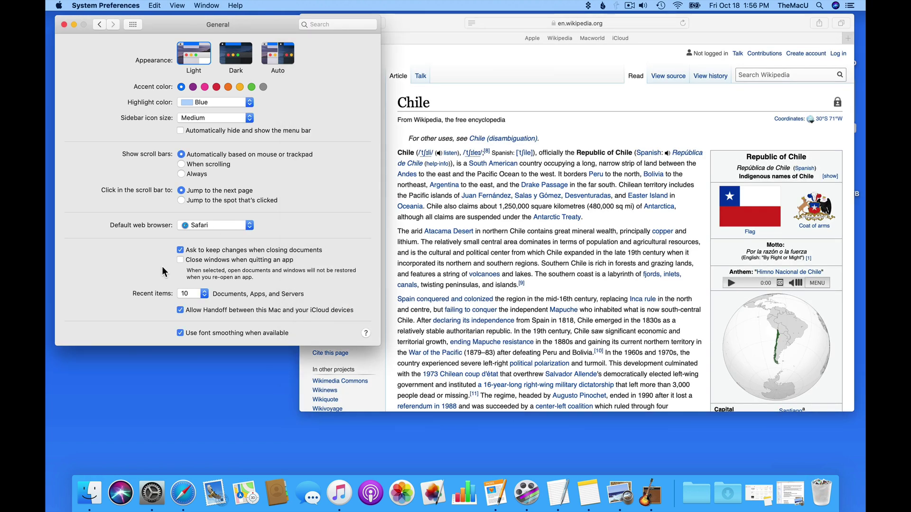
click(181, 260)
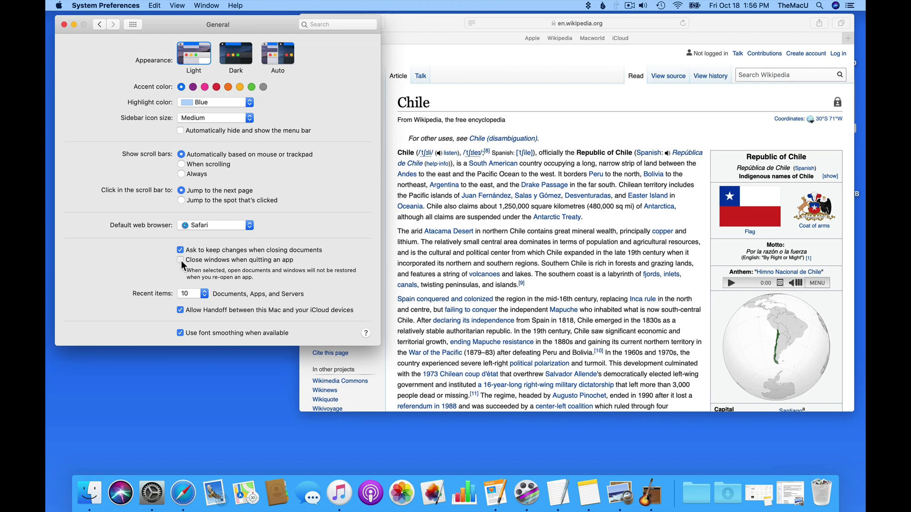
click(513, 83)
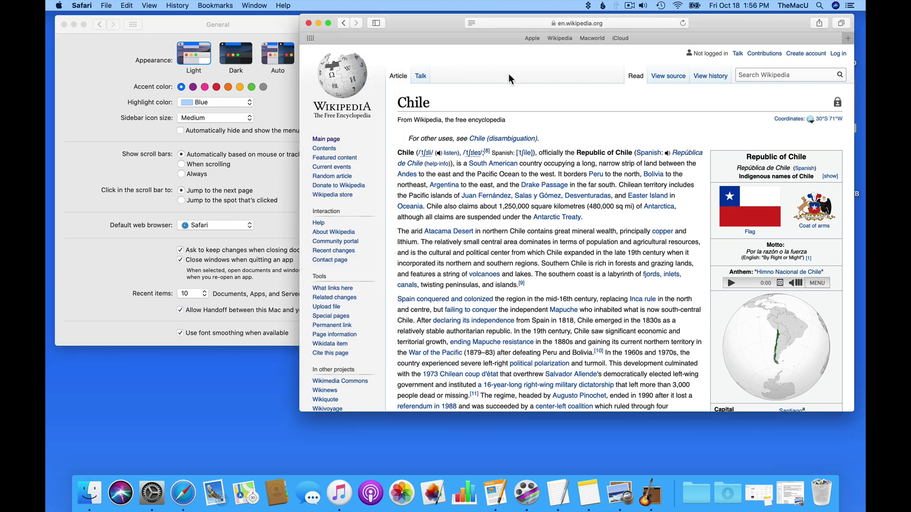
key(super+q)
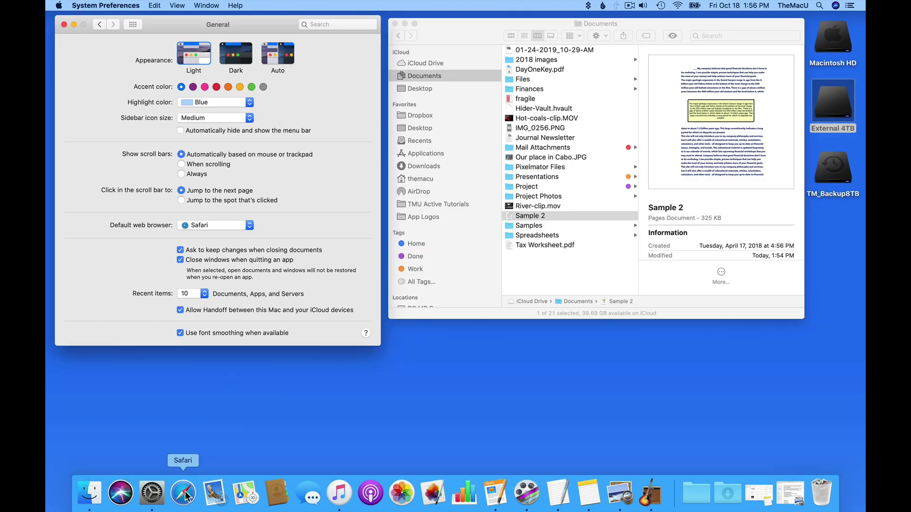
click(185, 495)
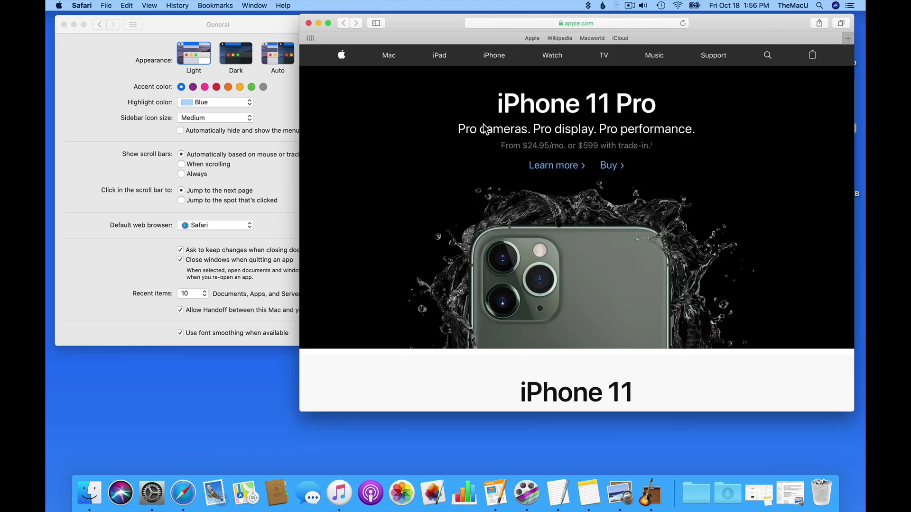
Check Safari's homepage address in its Preferences, then minimize the Safari window.
click(81, 5)
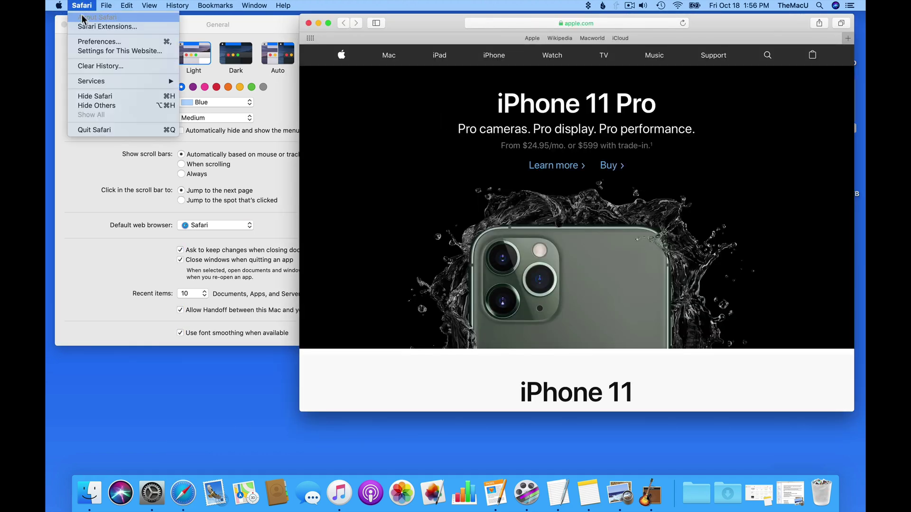
click(81, 42)
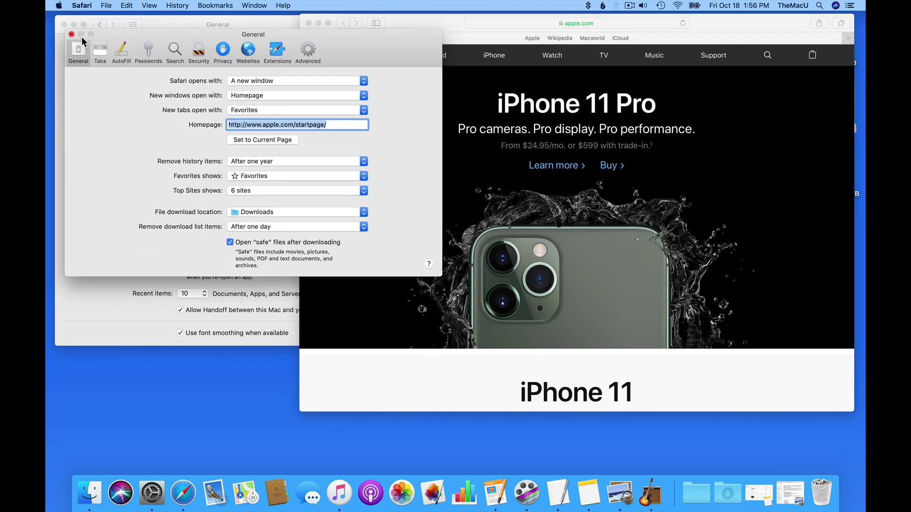
triple_click(233, 124)
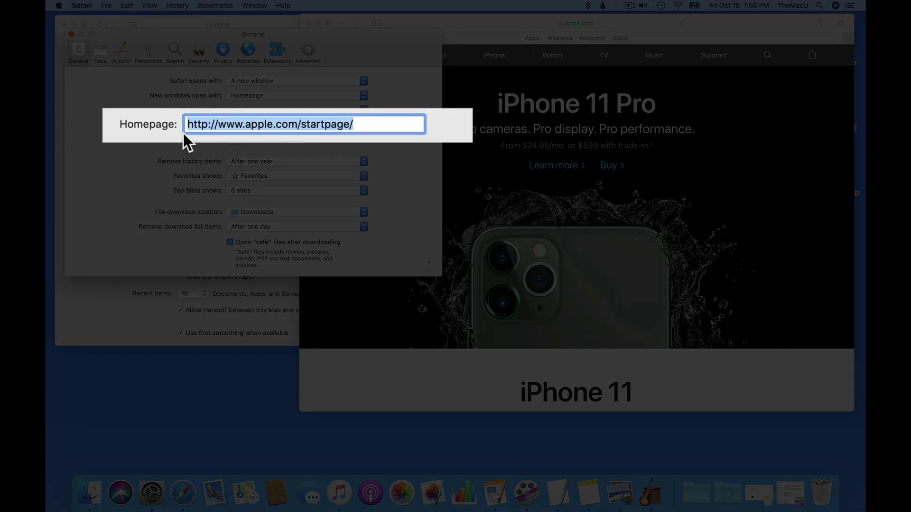
click(71, 34)
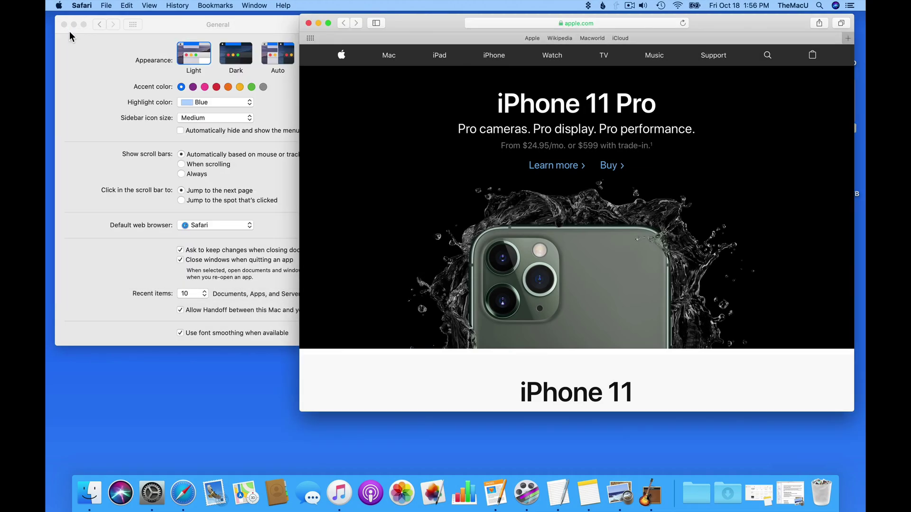
click(316, 21)
Keep Recent items at 10 and view the Apple menu's Recent Items list.
click(205, 296)
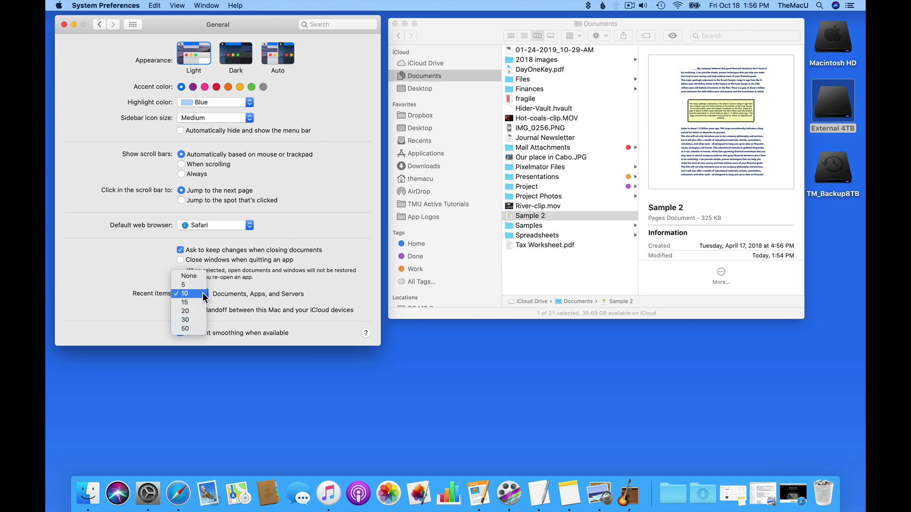
click(203, 293)
click(58, 6)
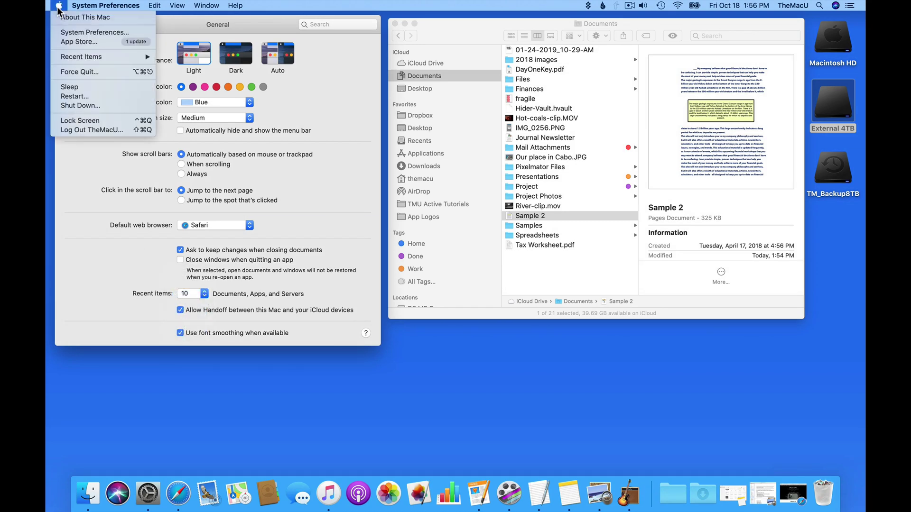
mouse_move(65, 57)
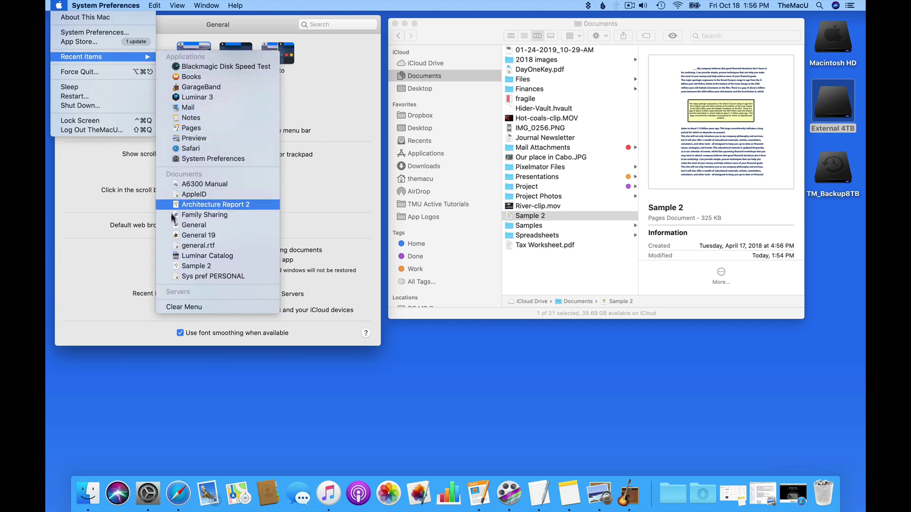
click(128, 231)
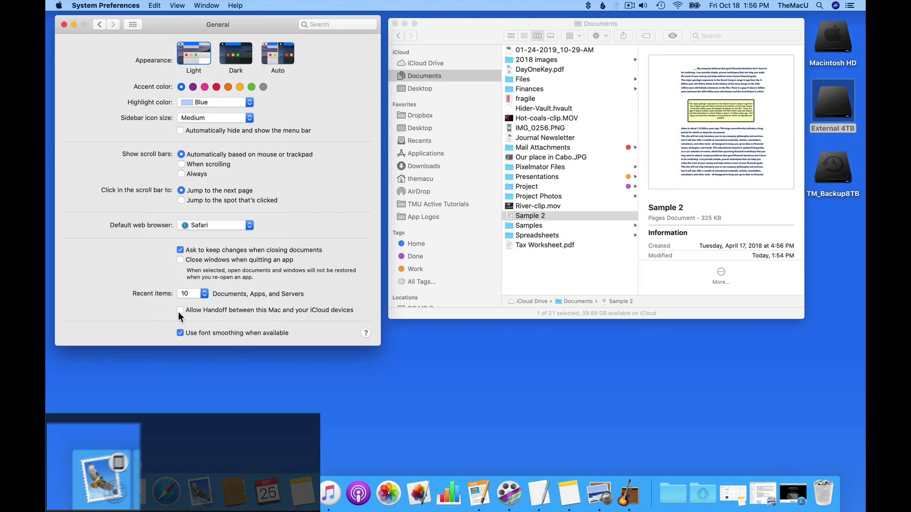
Check 'Allow Handoff between this Mac and your iCloud devices', leaving font smoothing on.
click(179, 312)
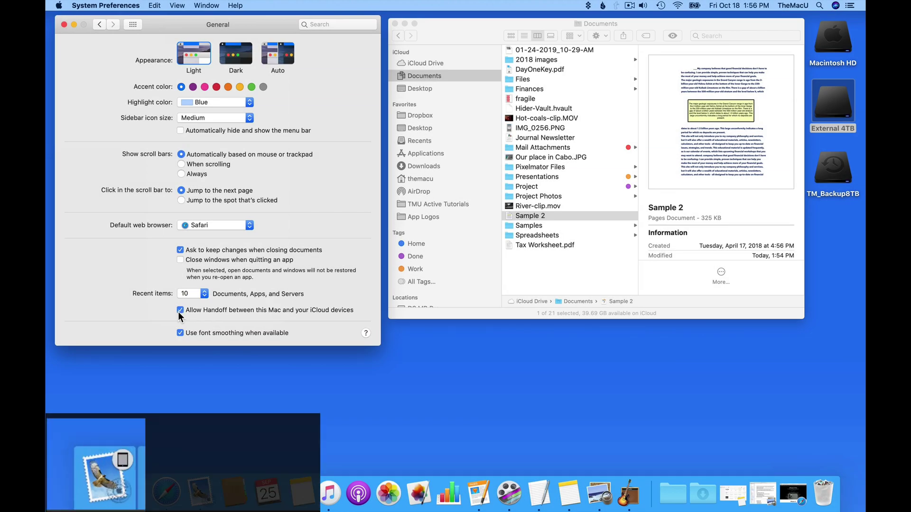